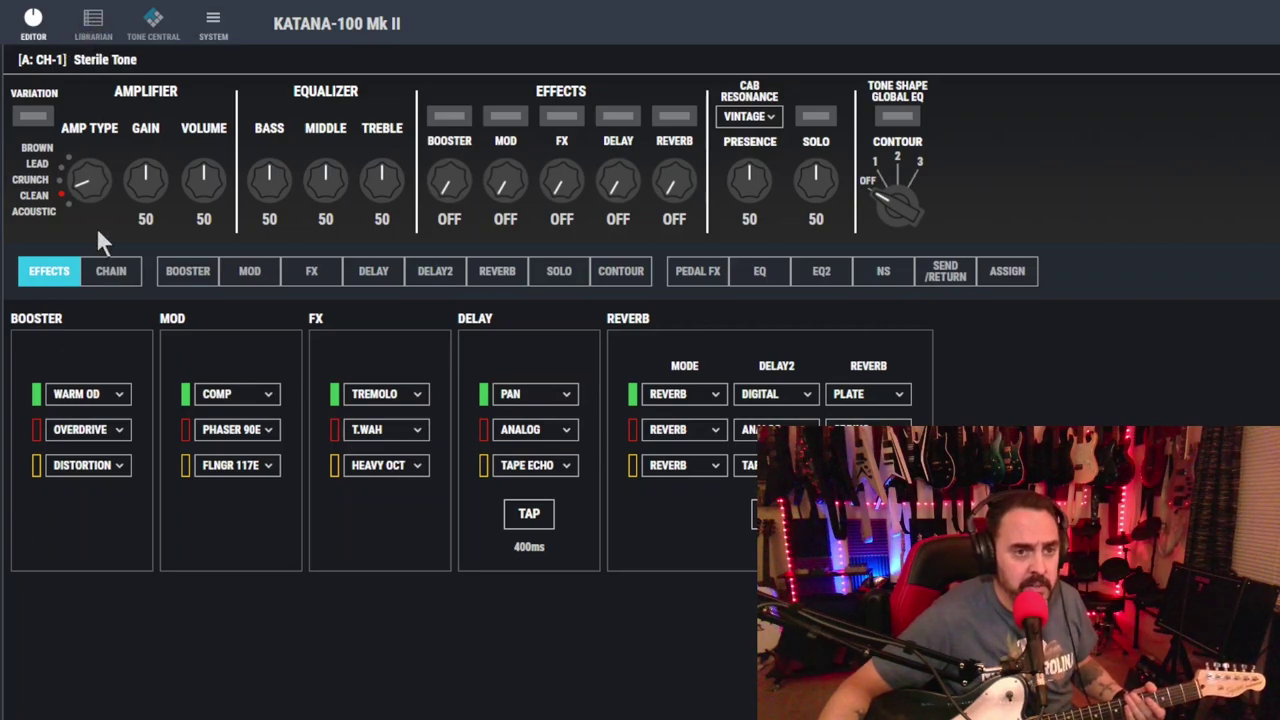
Set the patch's signal chain to CHAIN1 and bring up the System Line Out Setting
click(110, 273)
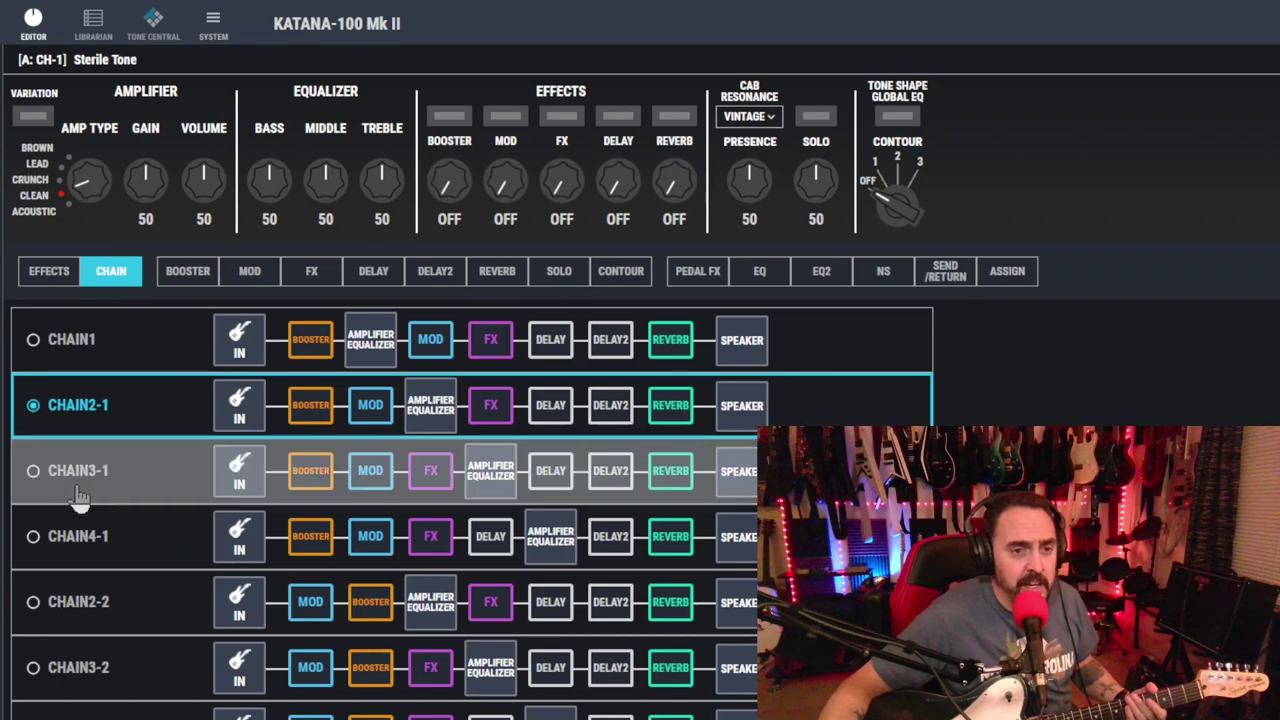
click(110, 355)
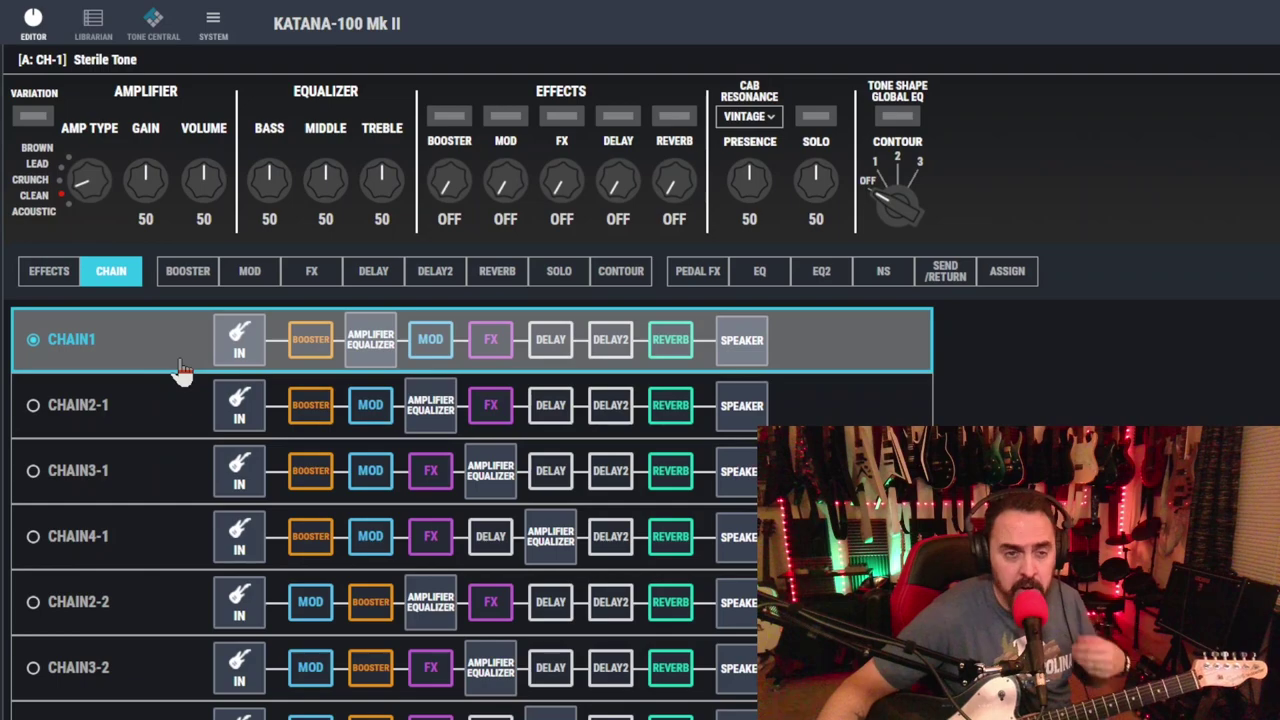
click(208, 24)
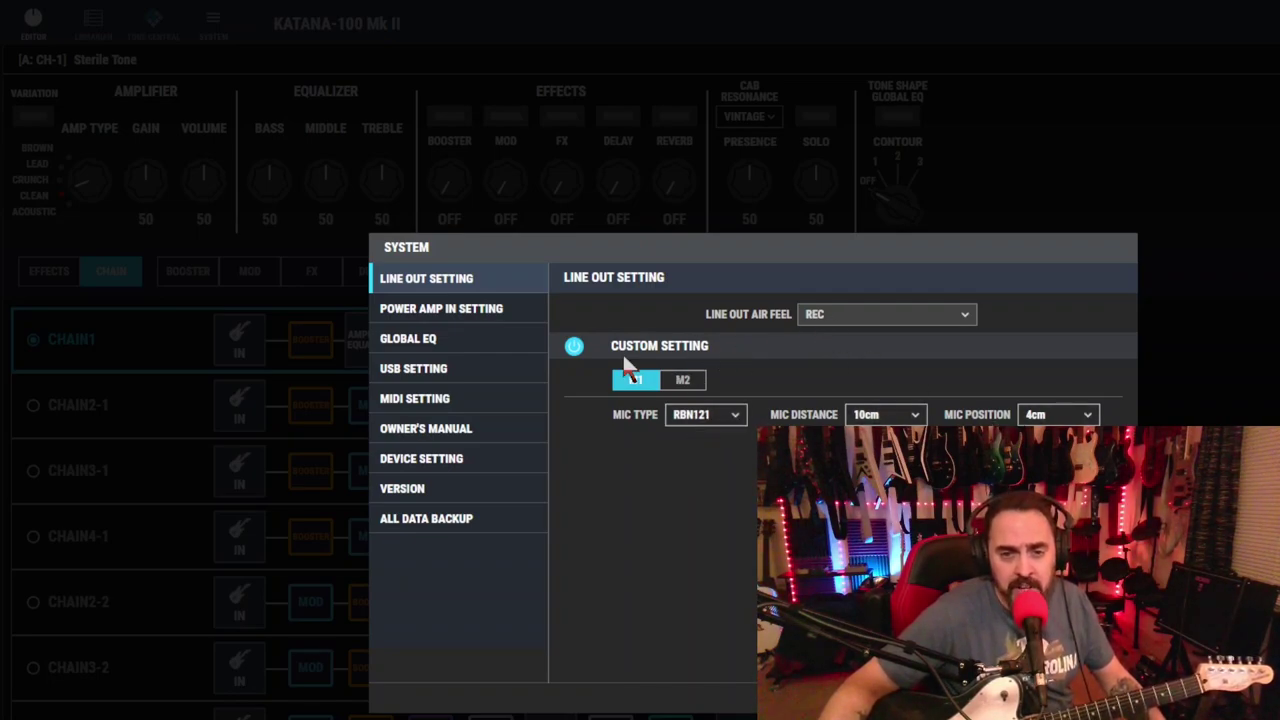
Toggle the Line Out Custom Setting off and back on, then close the System settings
click(573, 346)
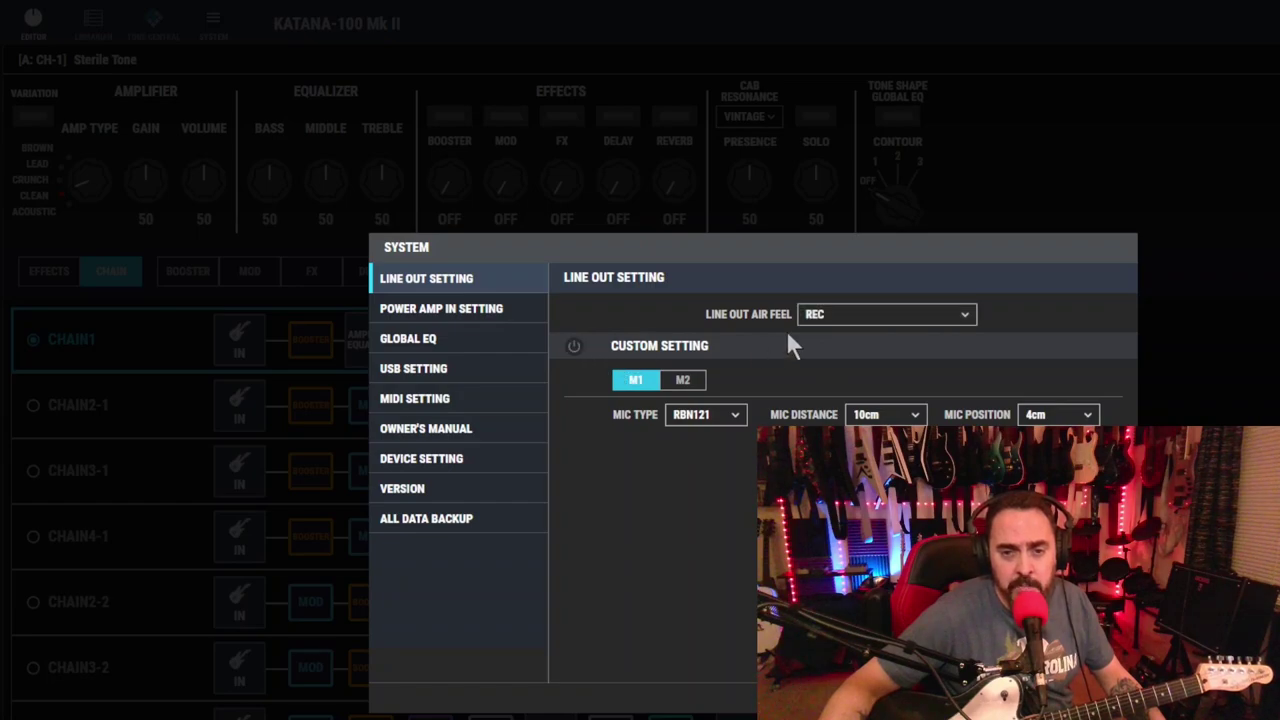
click(573, 347)
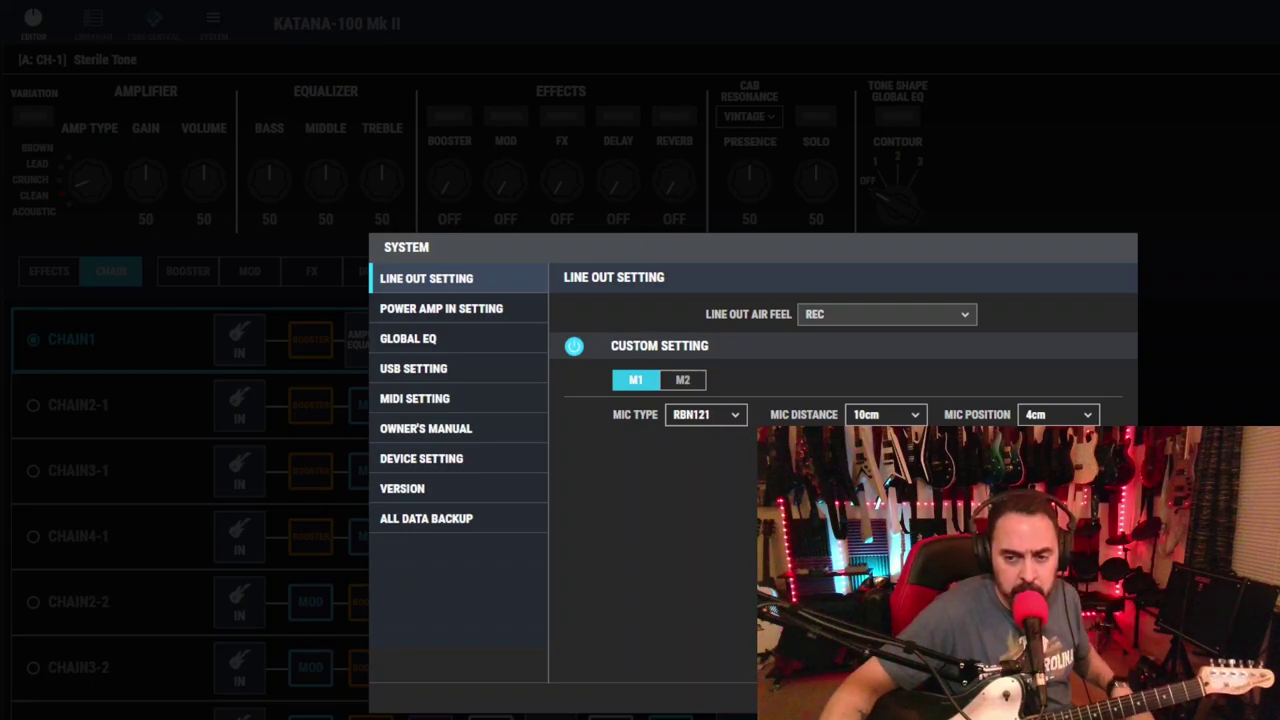
key(Escape)
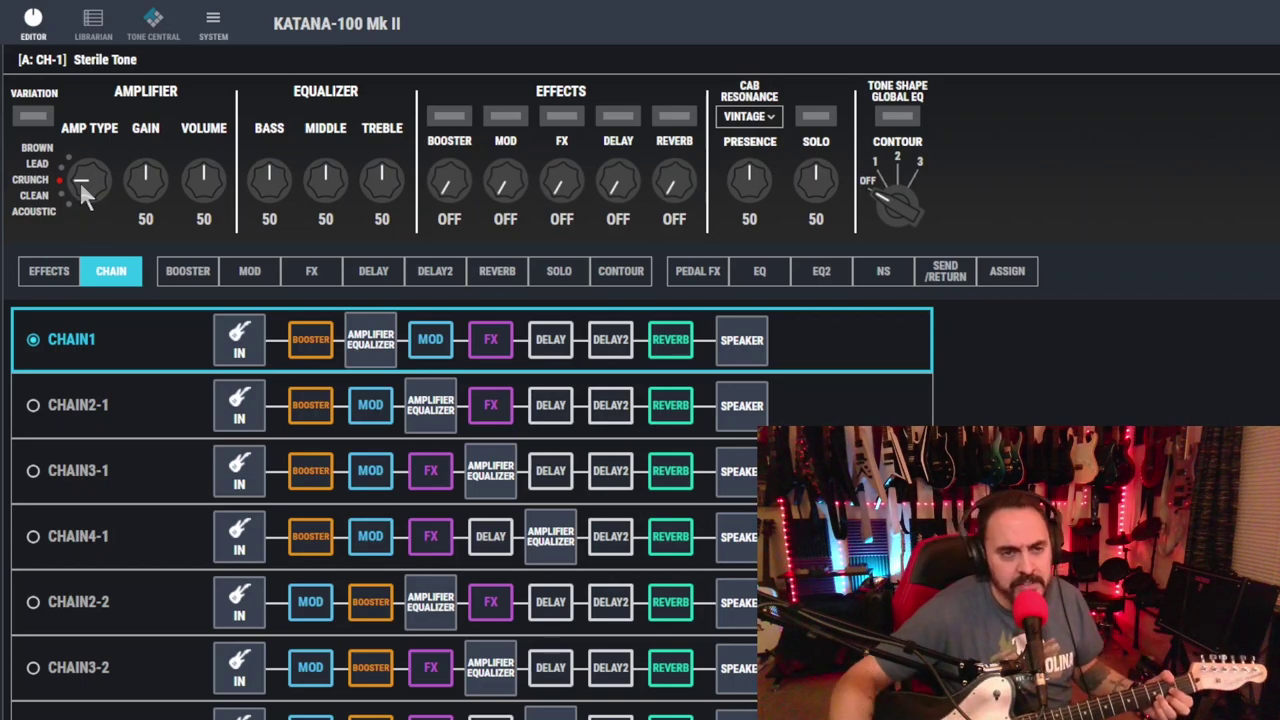
Dial the Crunch amp to gain 17, volume 88, bass 61, middle 64, treble 62, presence 71
scroll(146, 180, down, 20)
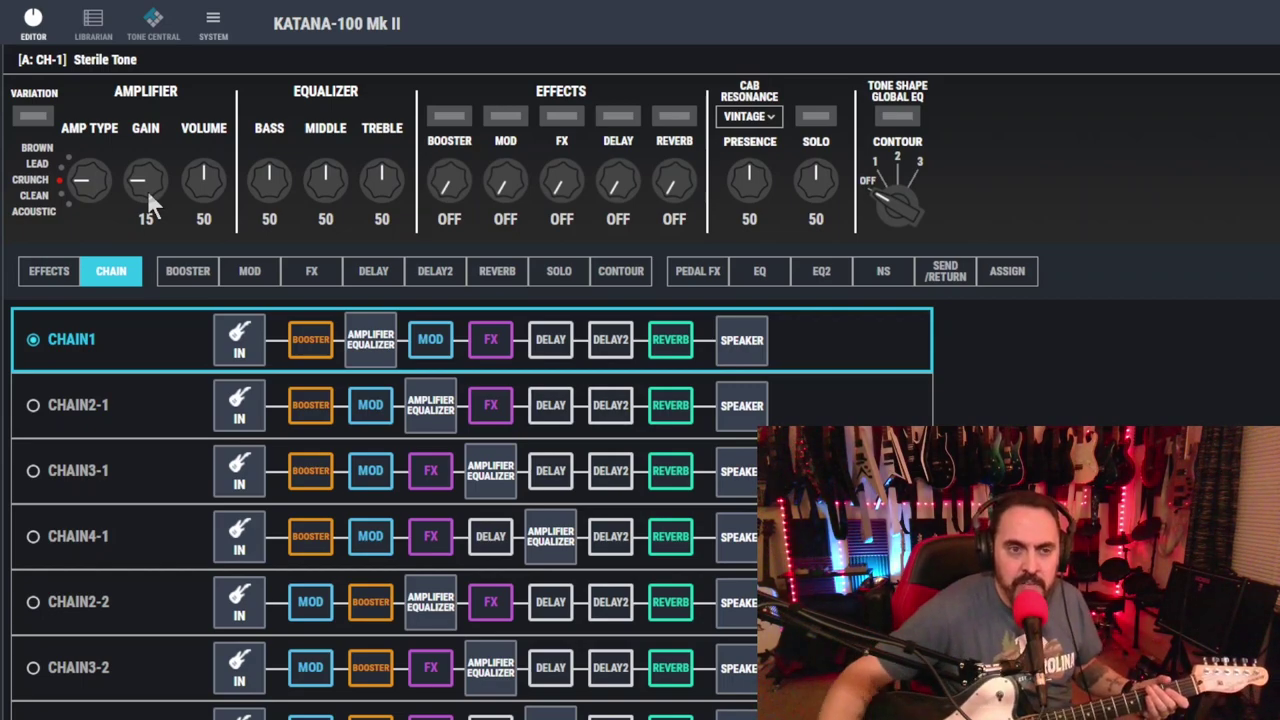
scroll(145, 177, up, 2)
scroll(150, 178, up, 6)
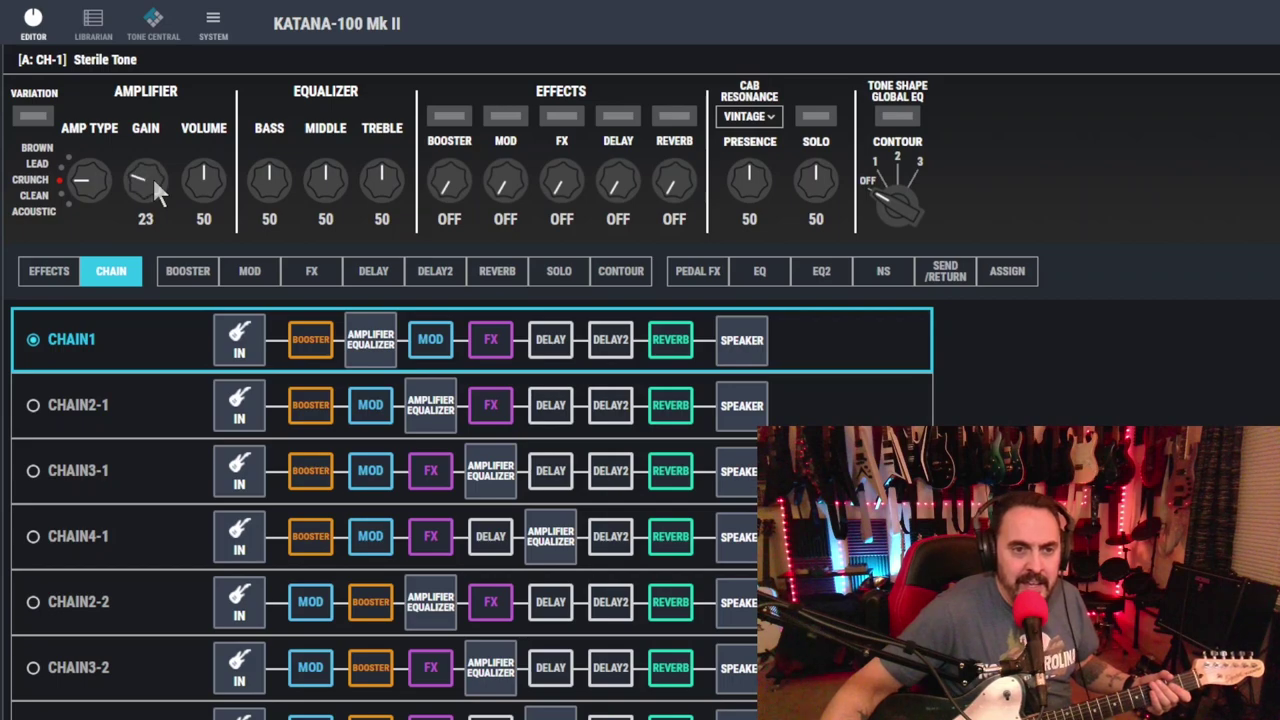
scroll(153, 180, down, 3)
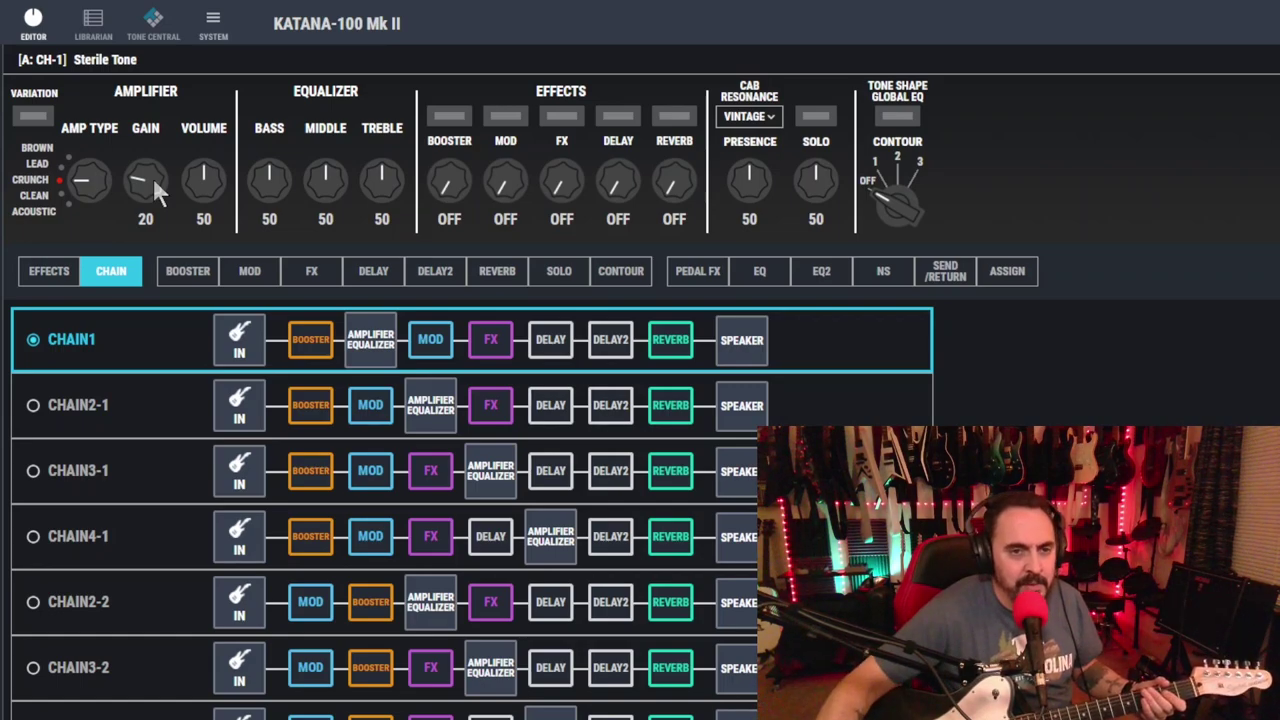
scroll(146, 178, down, 3)
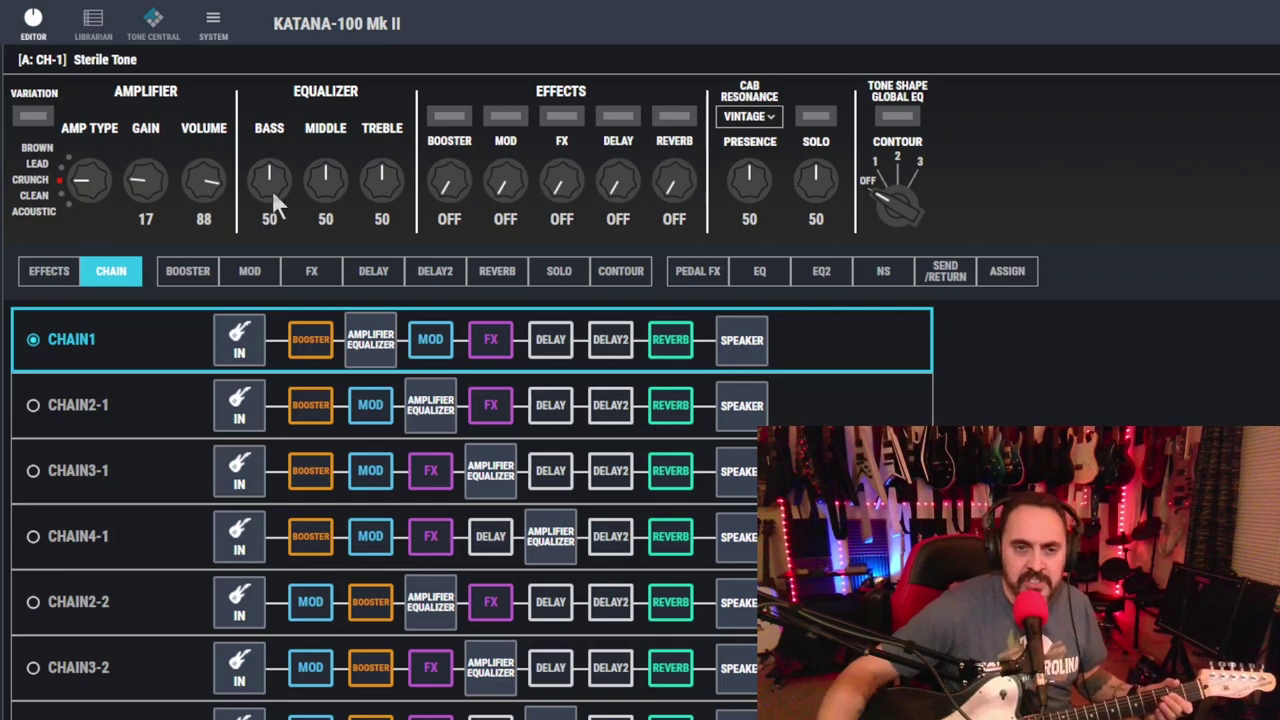
scroll(265, 189, up, 7)
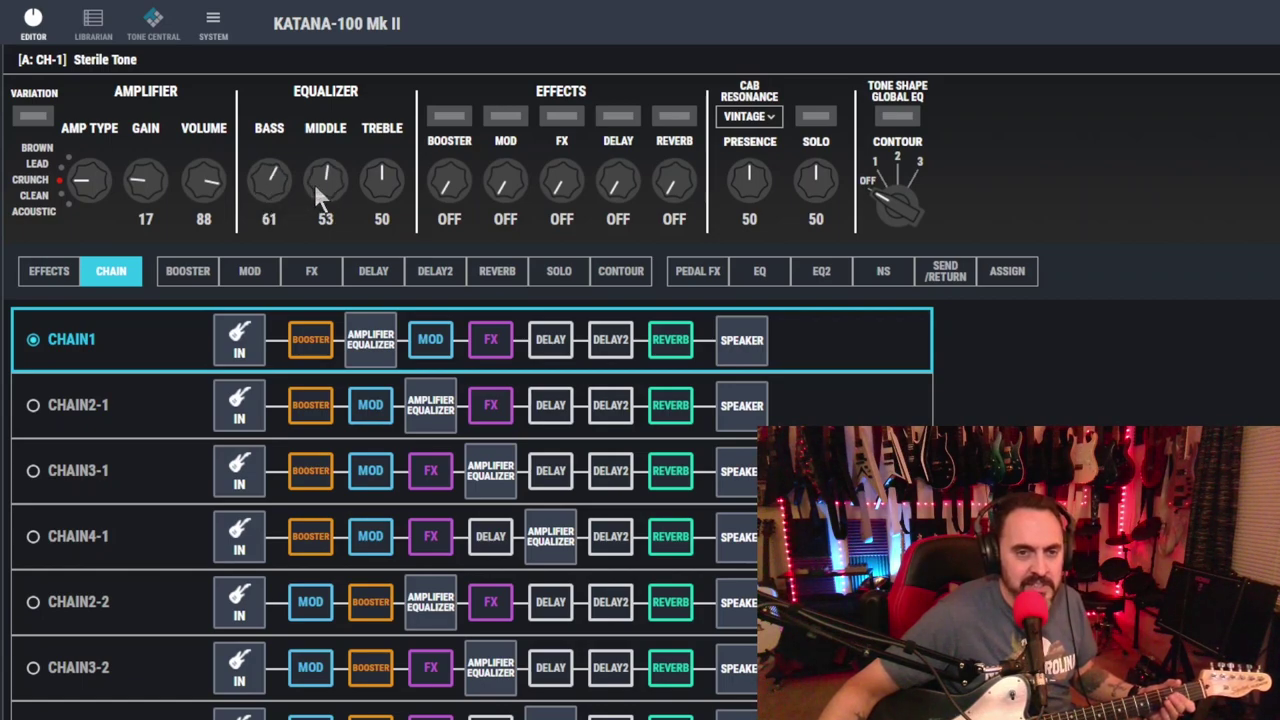
scroll(370, 183, up, 10)
scroll(385, 190, up, 2)
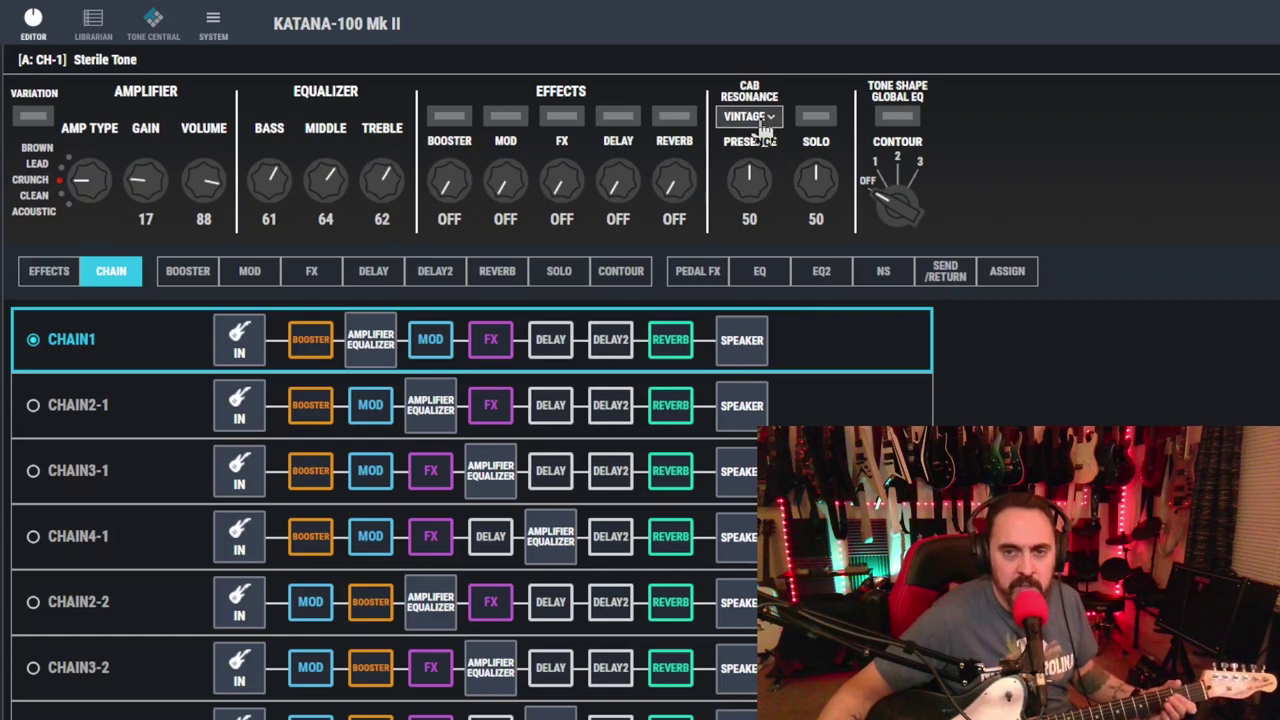
scroll(743, 176, up, 6)
scroll(743, 184, up, 11)
scroll(745, 185, up, 5)
scroll(745, 185, down, 2)
scroll(745, 190, up, 2)
scroll(745, 190, down, 1)
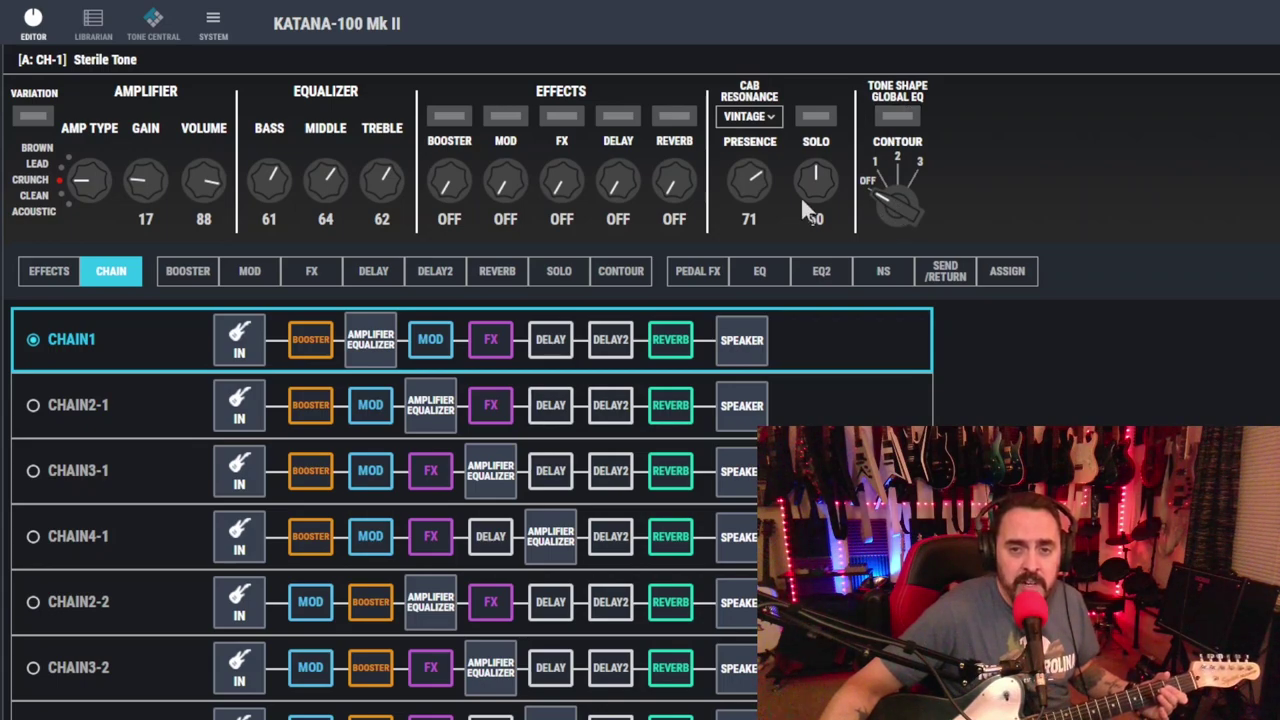
Set the booster type to Centa OD
click(188, 281)
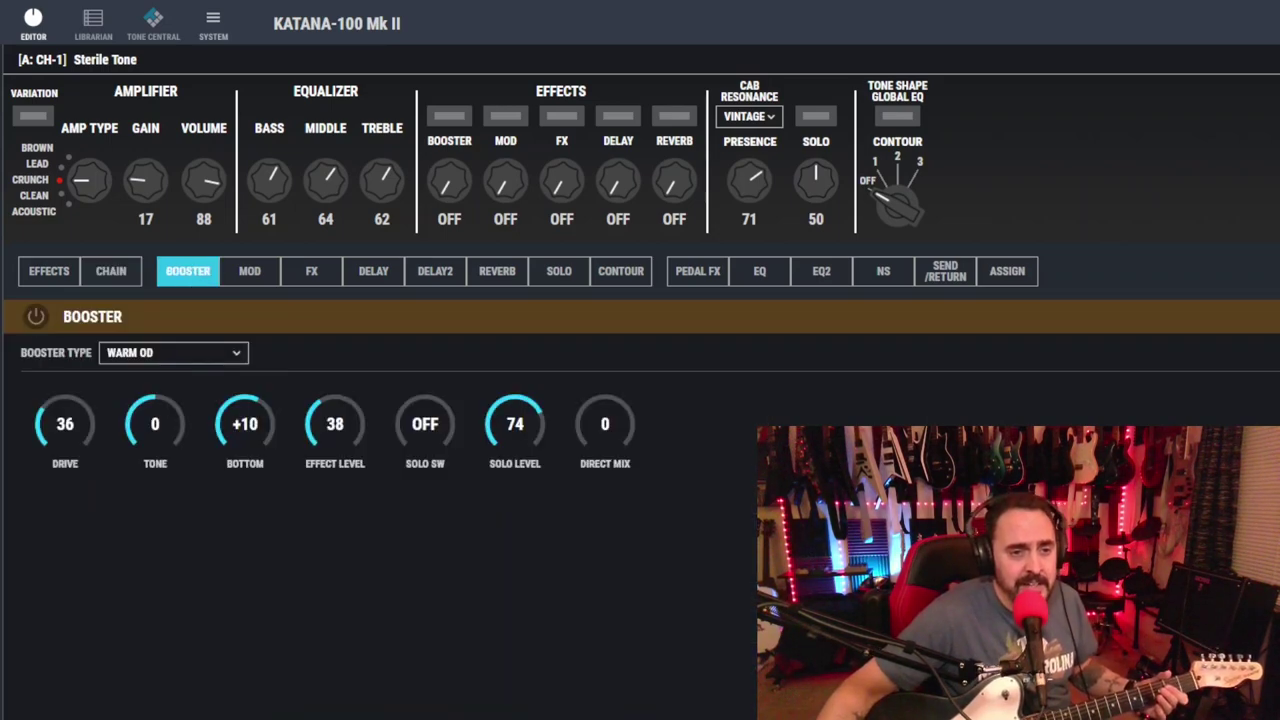
click(157, 350)
scroll(175, 455, down, 3)
scroll(177, 458, down, 2)
click(177, 490)
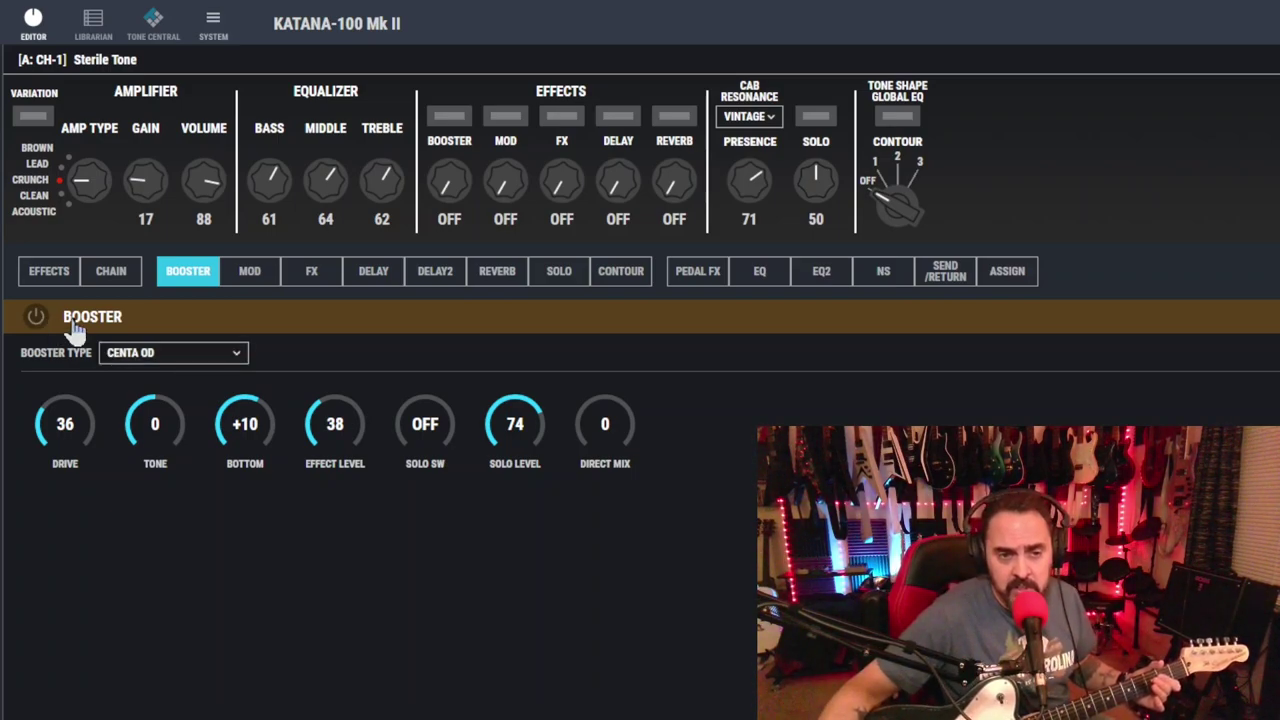
Leave the booster type unchanged and switch on the Crunch amp's Variation
click(189, 362)
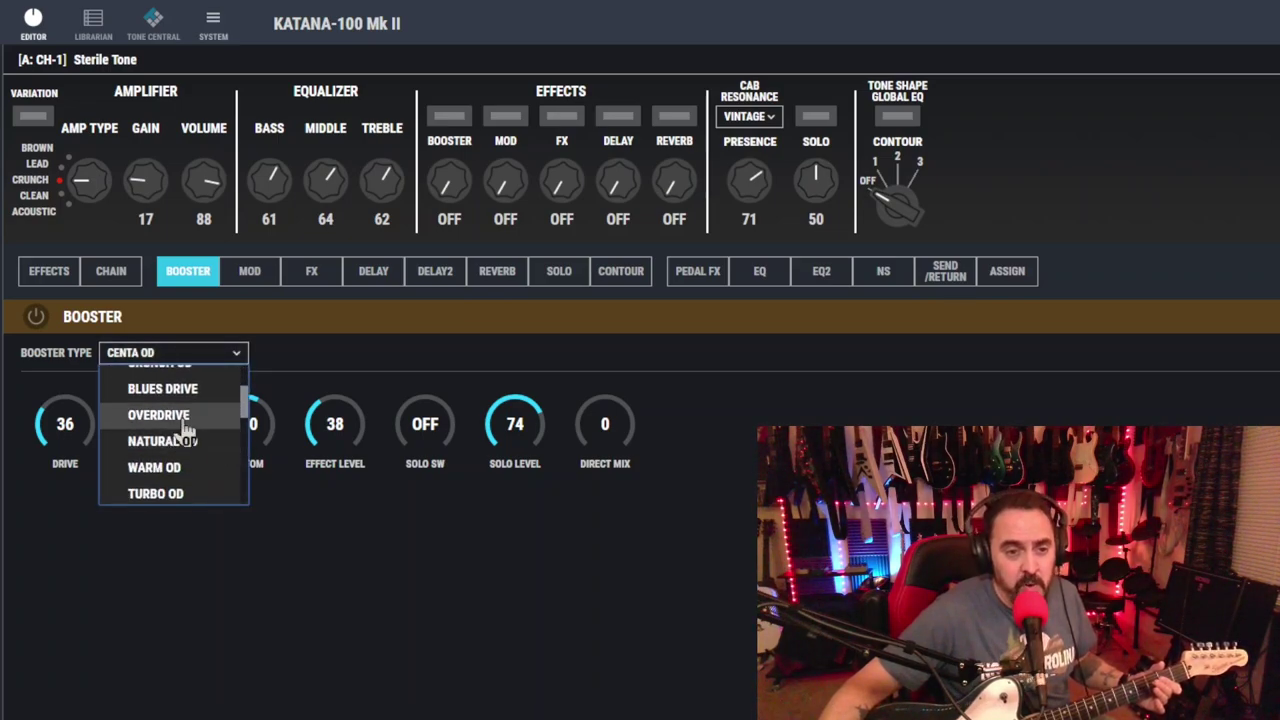
click(290, 572)
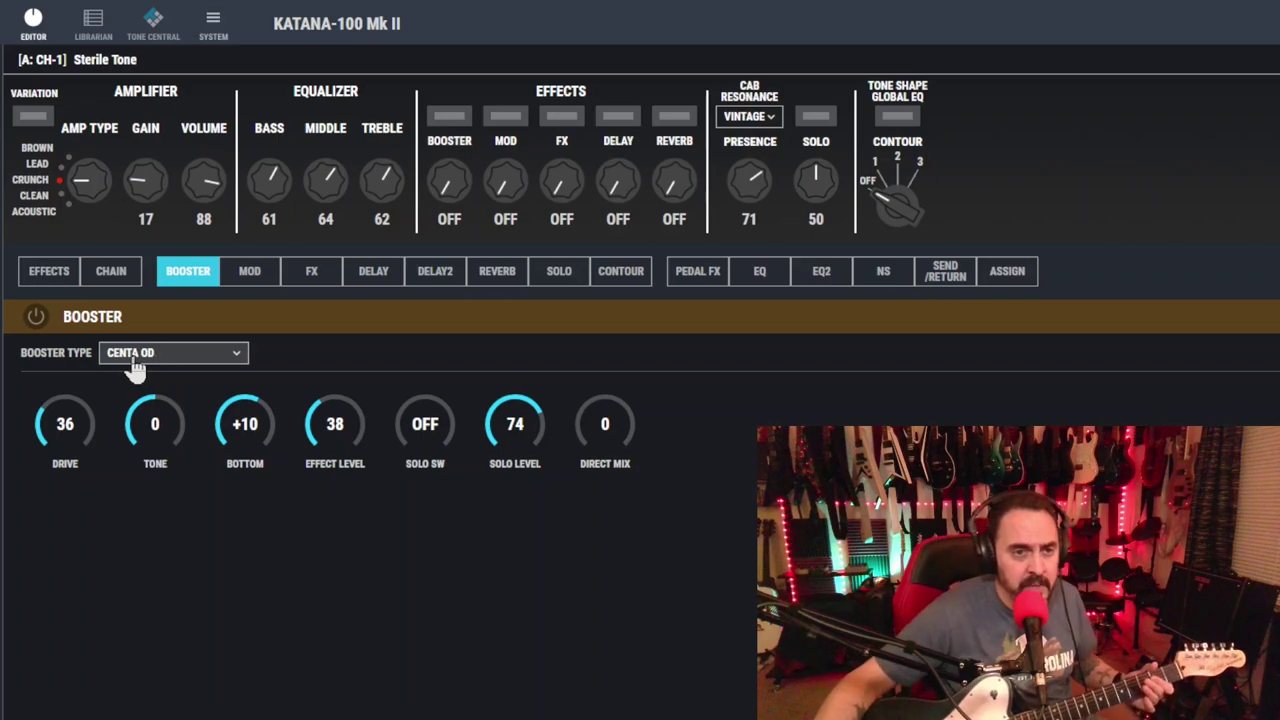
click(33, 119)
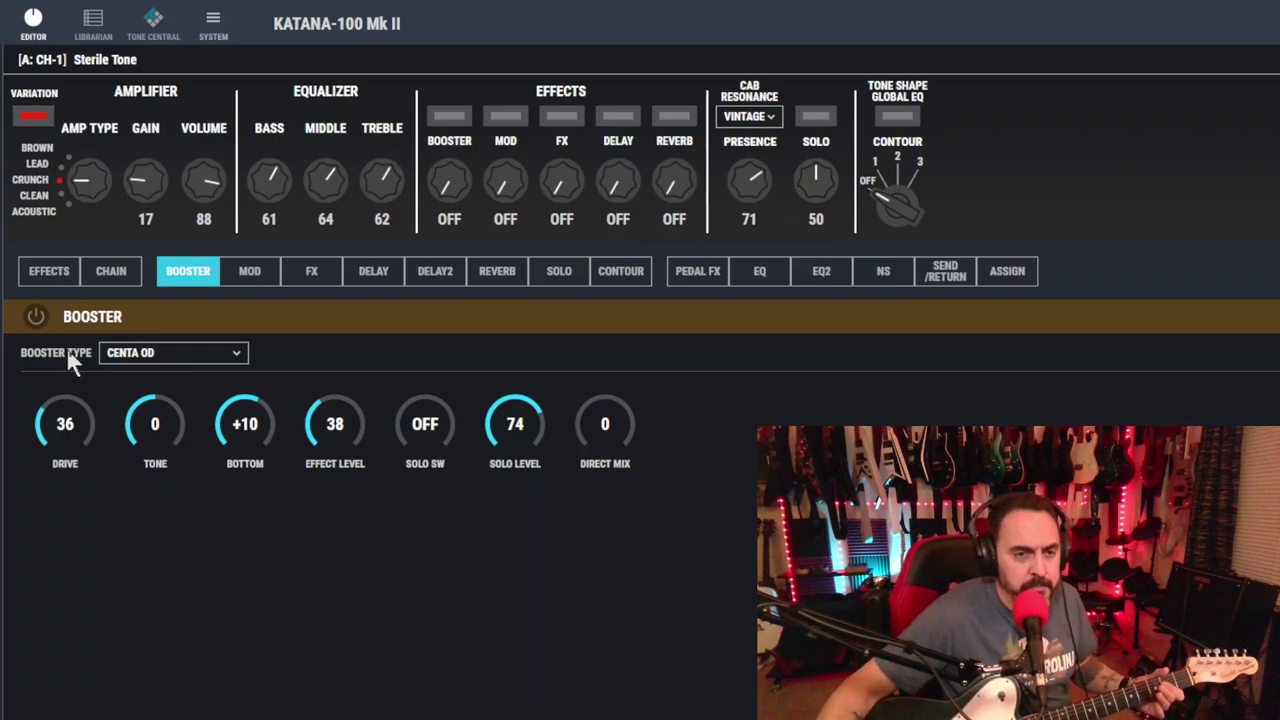
Switch the Centa OD booster on at drive 37, tone +3, bottom +9, effect level 50
click(36, 317)
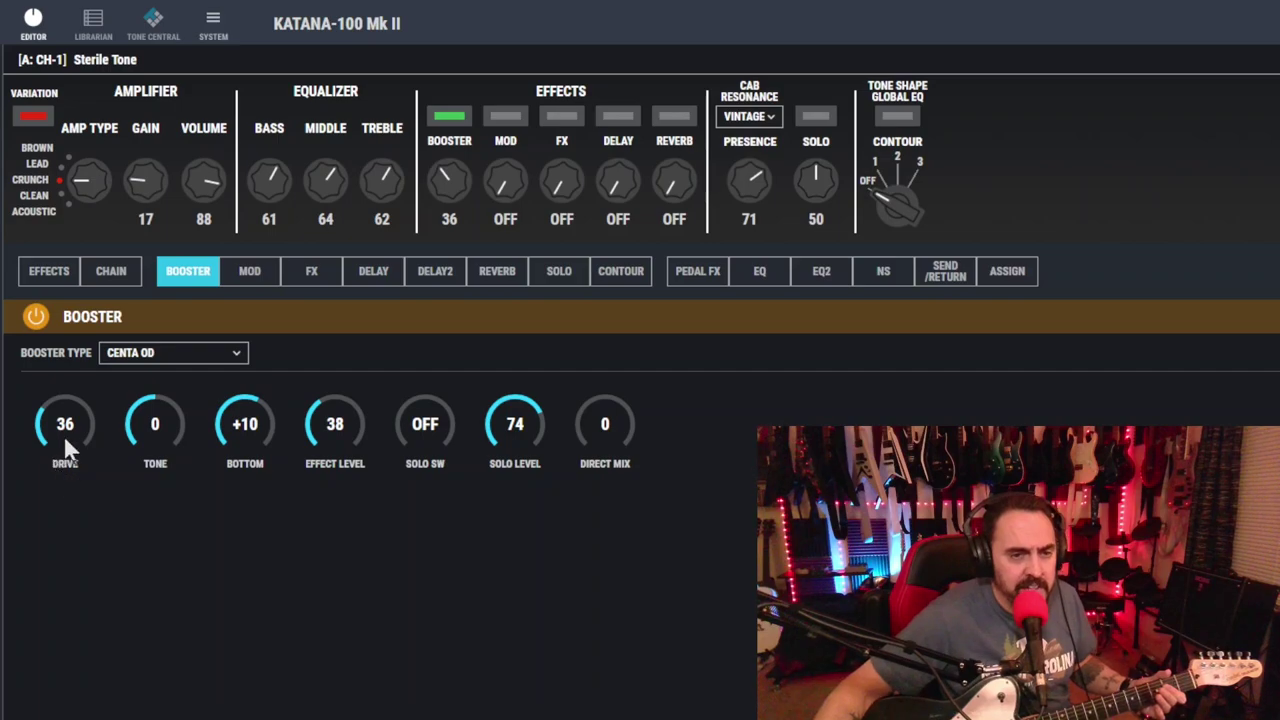
scroll(64, 432, up, 1)
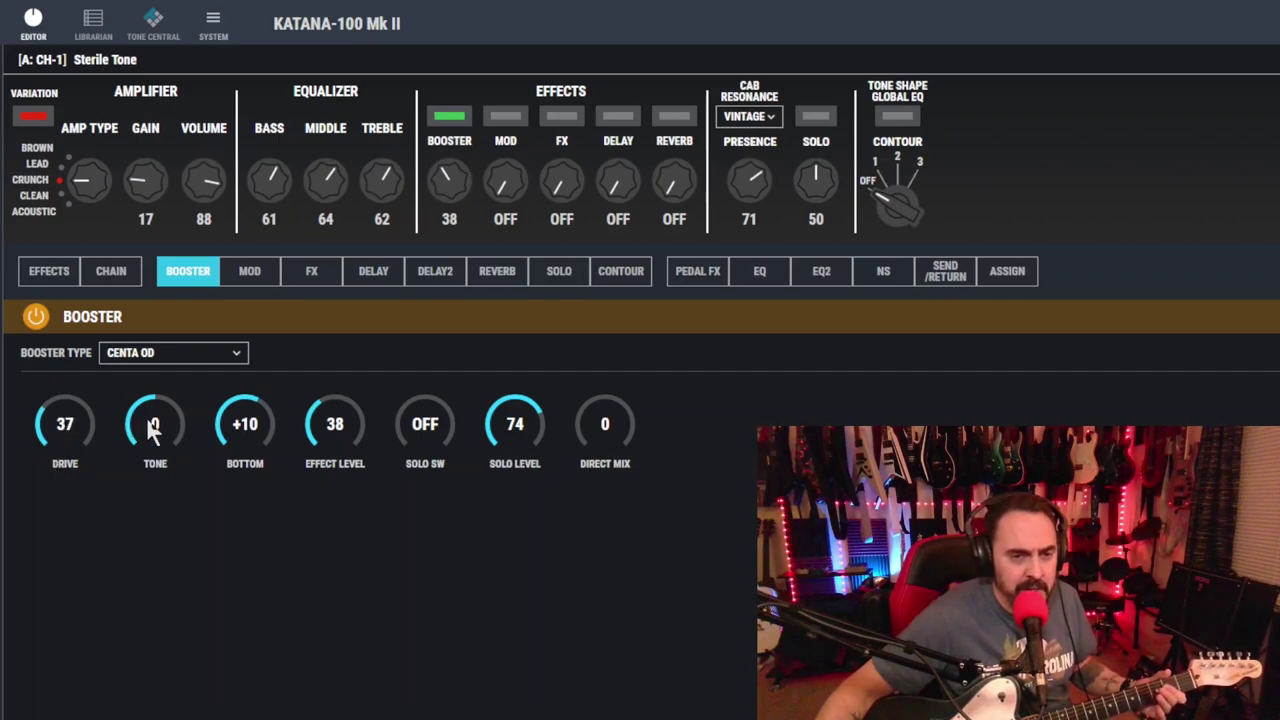
scroll(153, 425, up, 4)
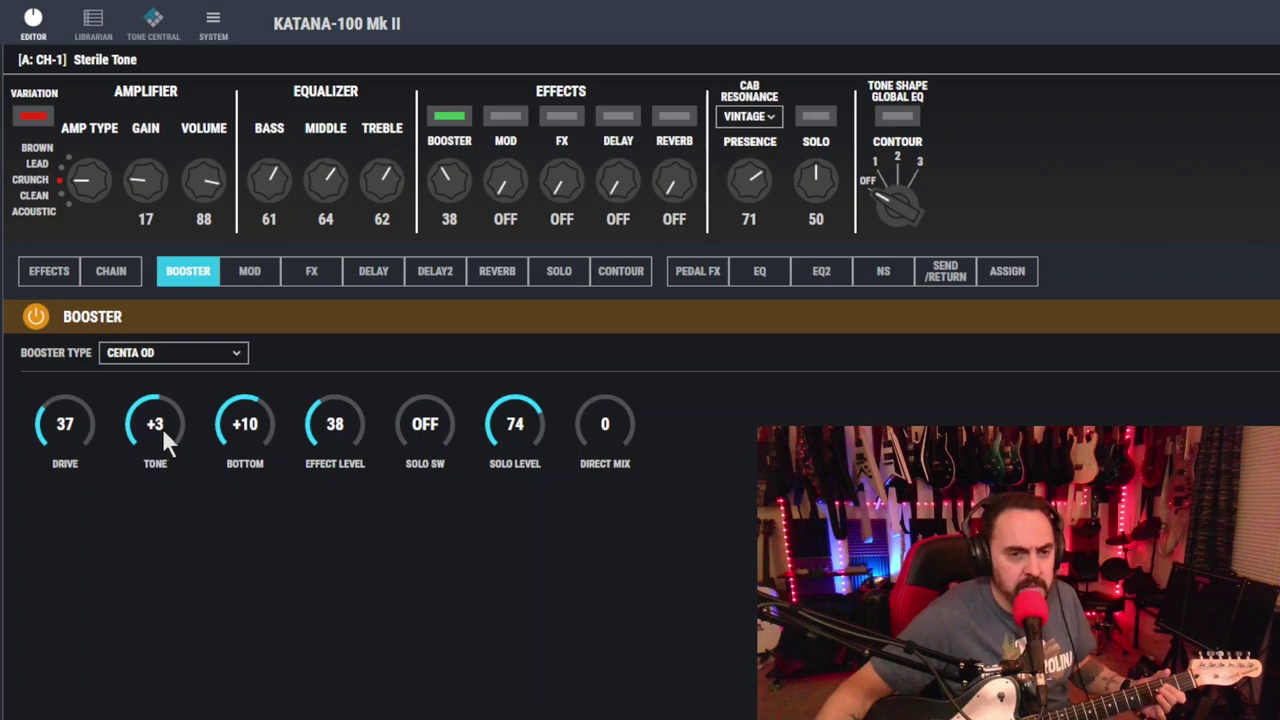
scroll(238, 424, down, 4)
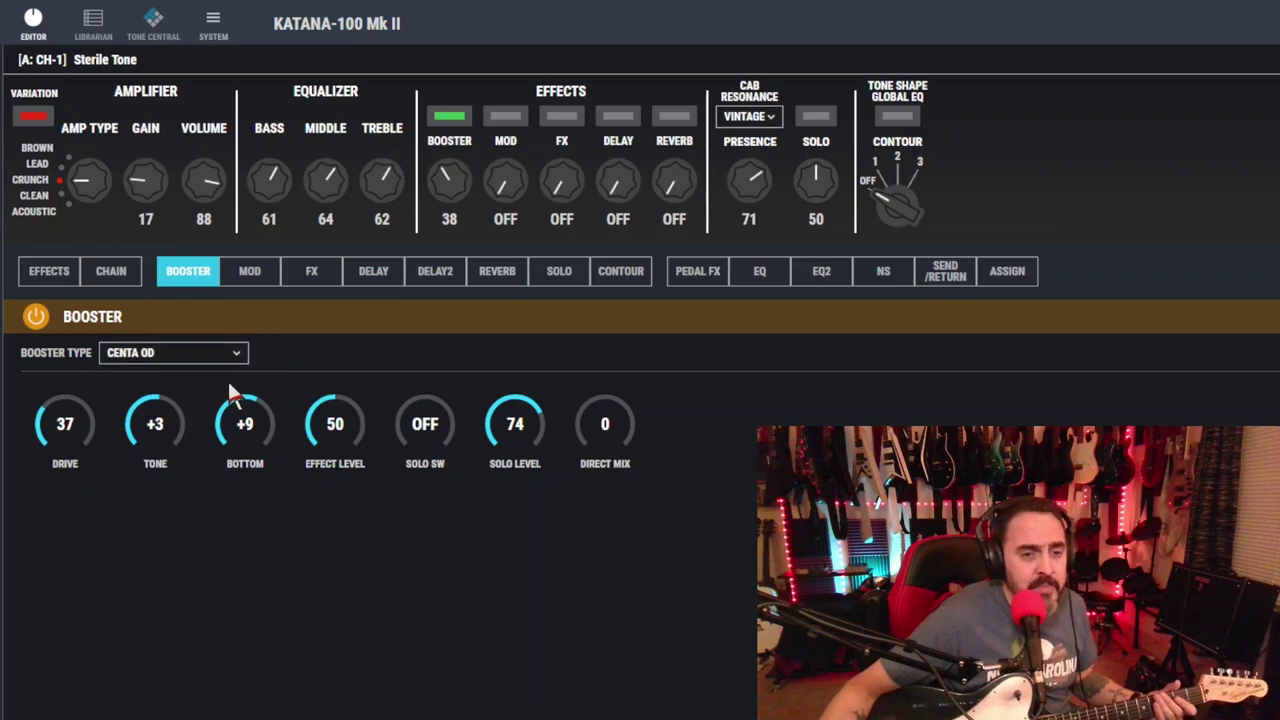
click(251, 279)
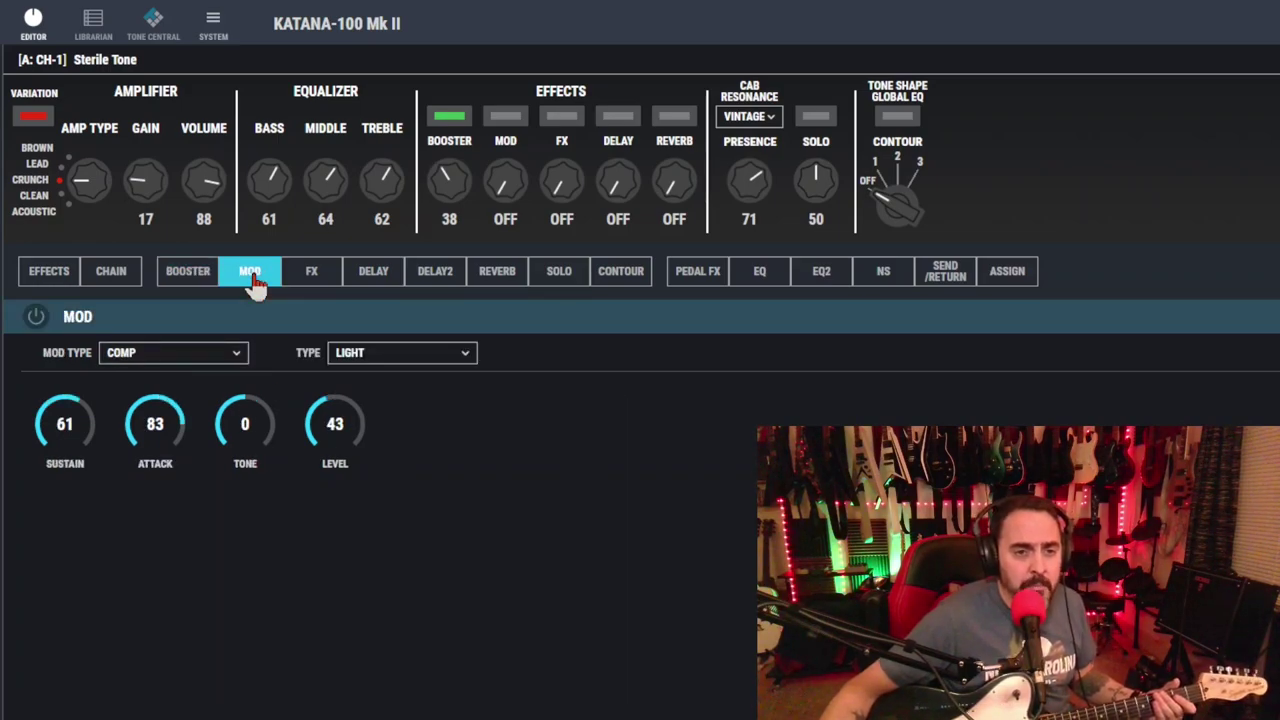
Turn the mod effect on as a Chorus with direct mix at 100
click(37, 317)
click(200, 354)
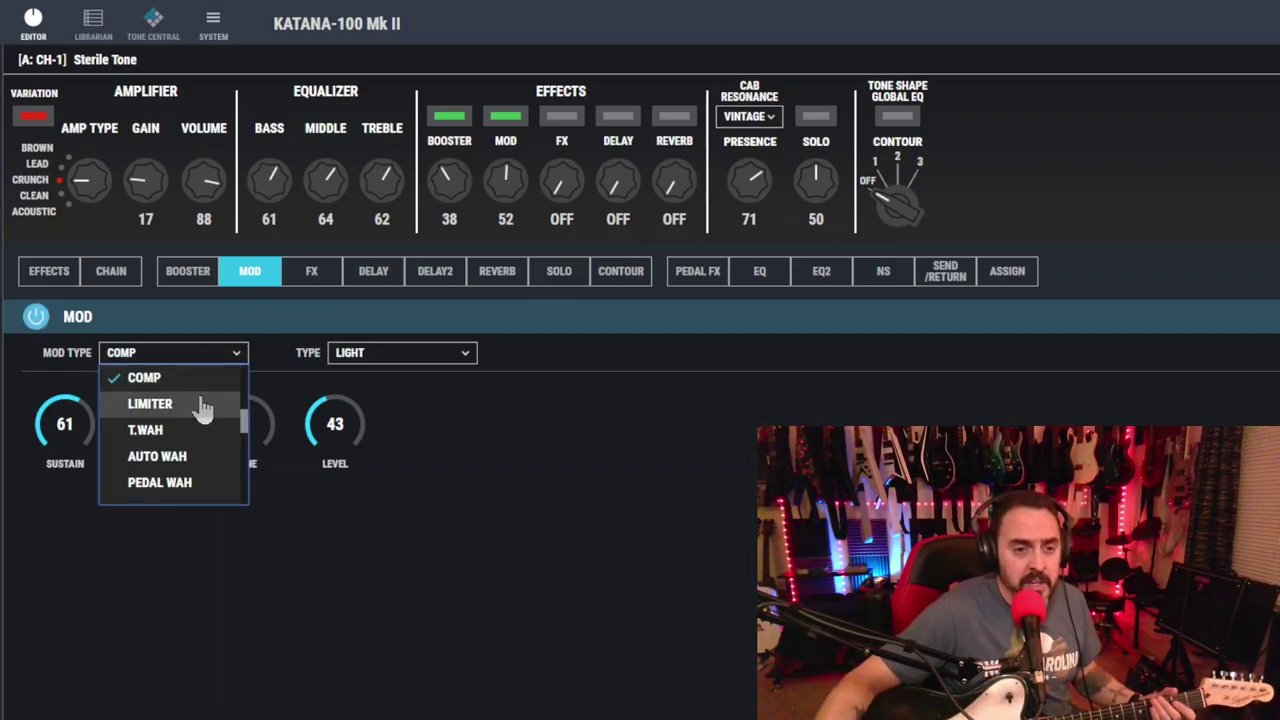
scroll(203, 408, down, 3)
click(190, 380)
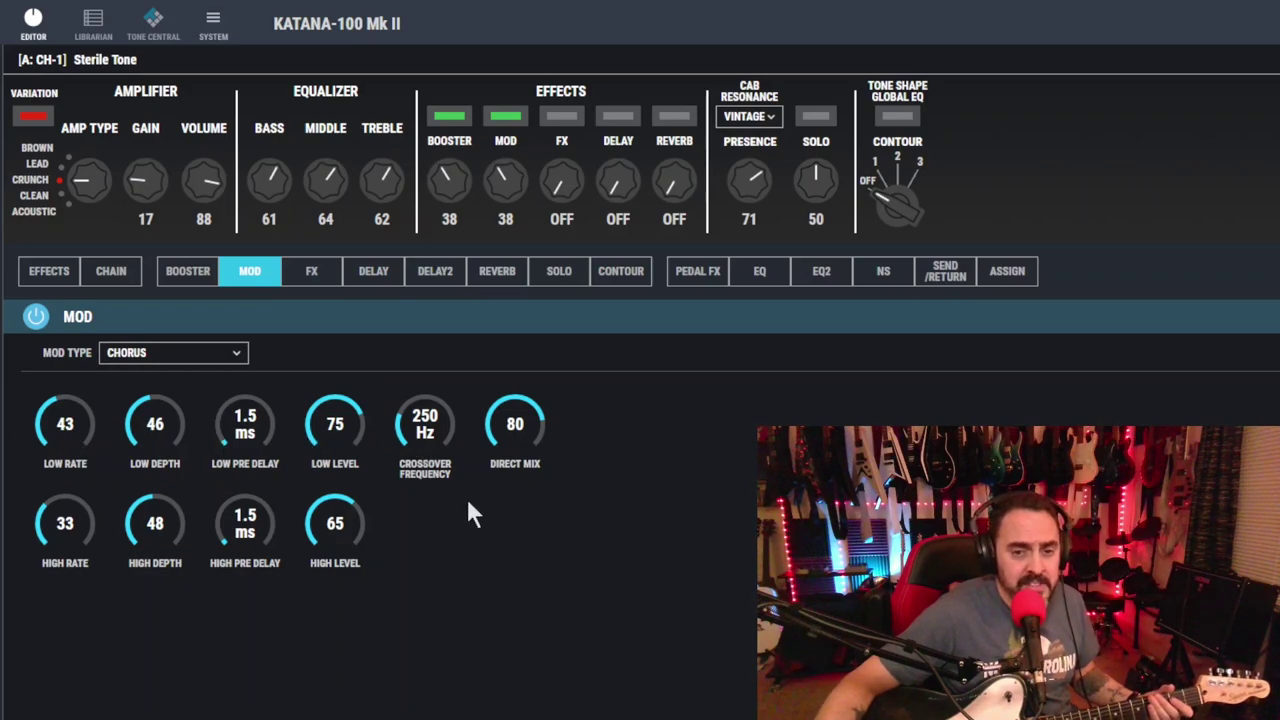
drag(527, 428, 523, 380)
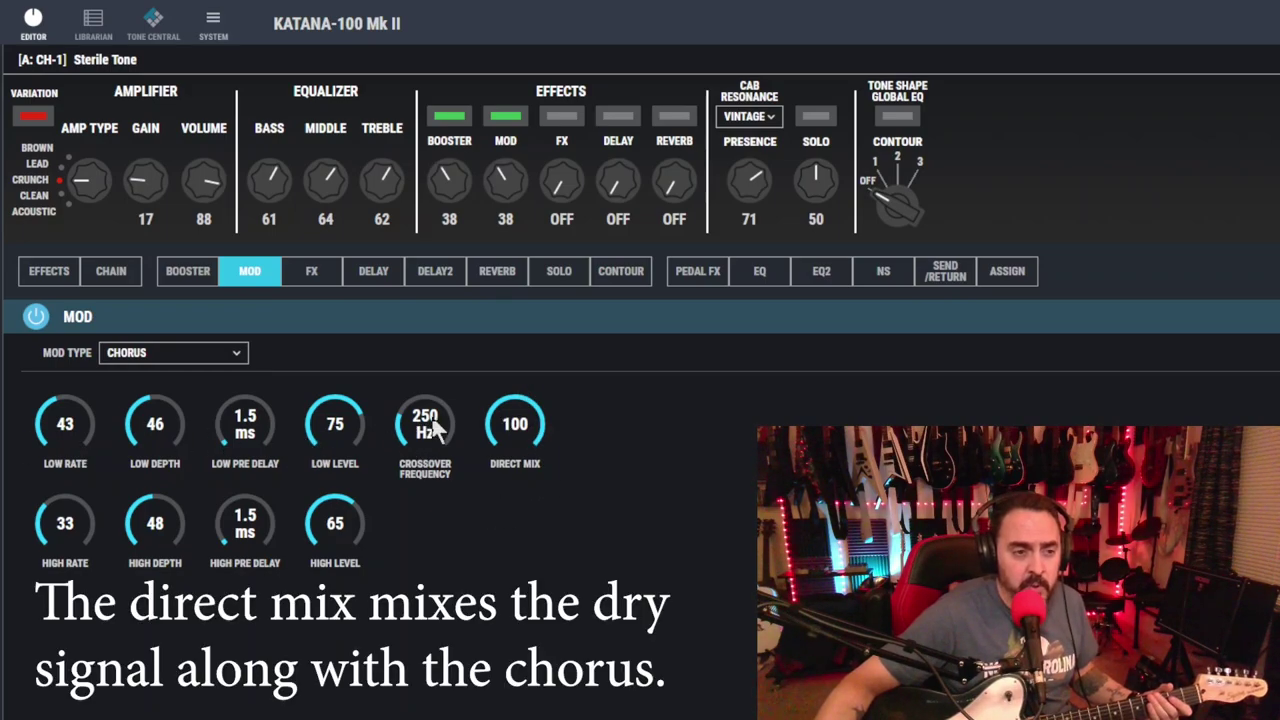
Set the chorus to Low Rate 15, Low Depth 20, High Rate 14, mod level 6
scroll(432, 432, up, 5)
scroll(432, 432, down, 2)
scroll(432, 432, up, 1)
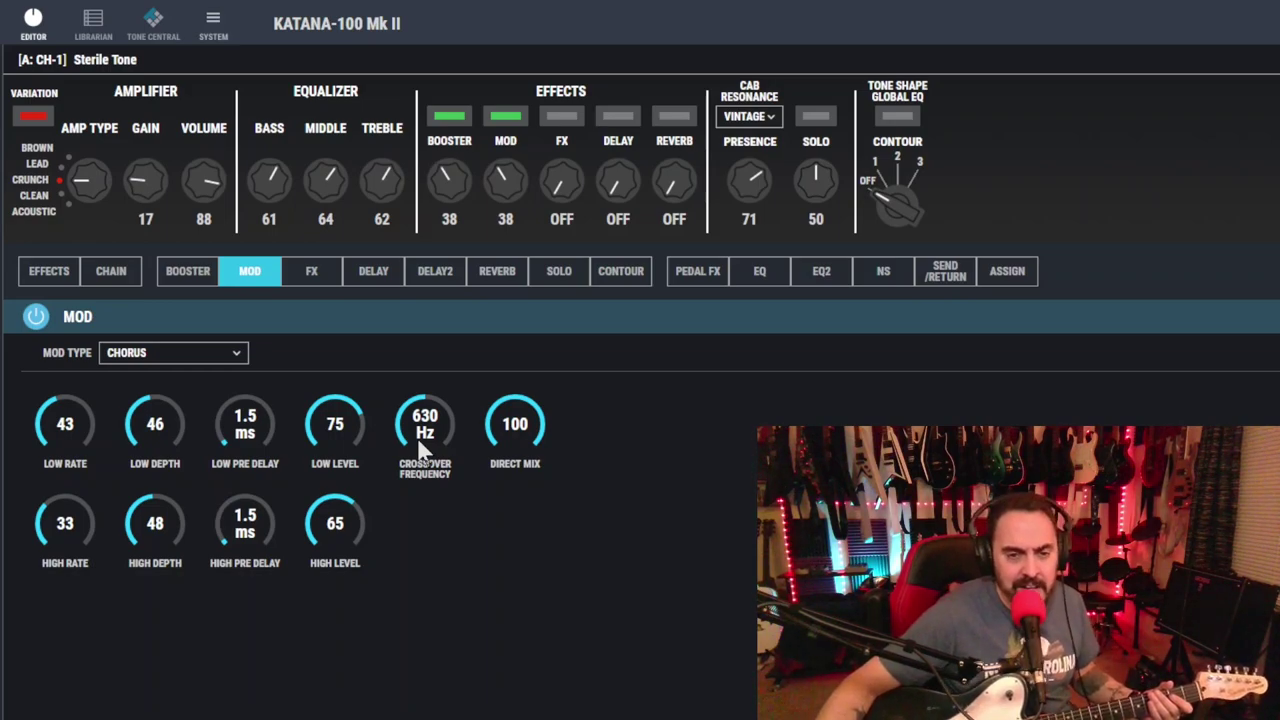
scroll(333, 428, down, 3)
scroll(337, 438, down, 7)
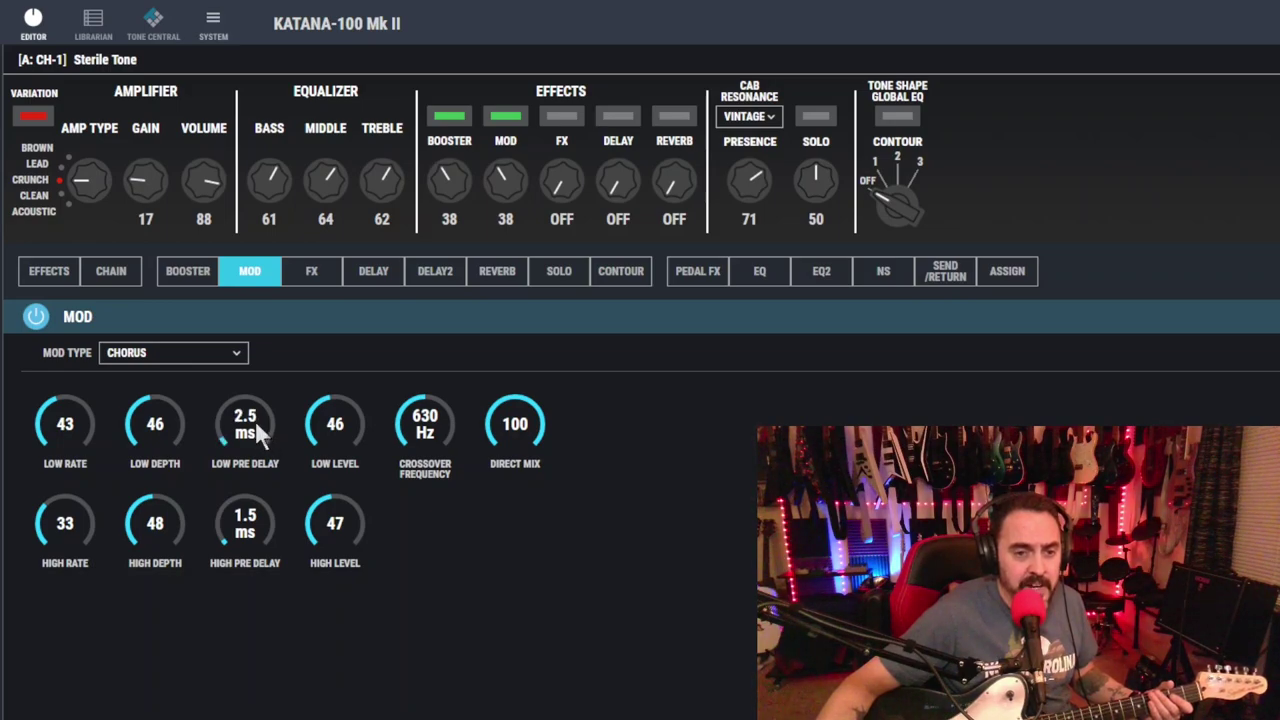
scroll(255, 420, up, 5)
scroll(250, 528, up, 10)
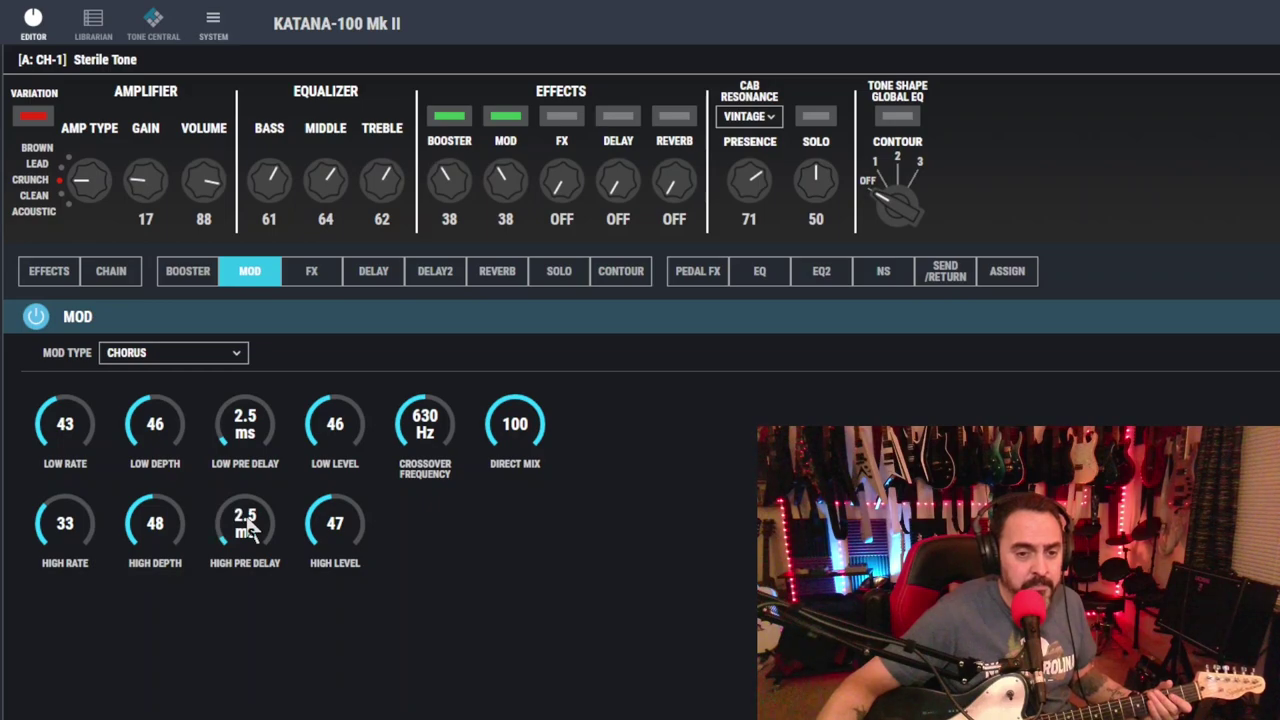
scroll(145, 522, down, 9)
scroll(150, 530, down, 20)
scroll(160, 530, up, 1)
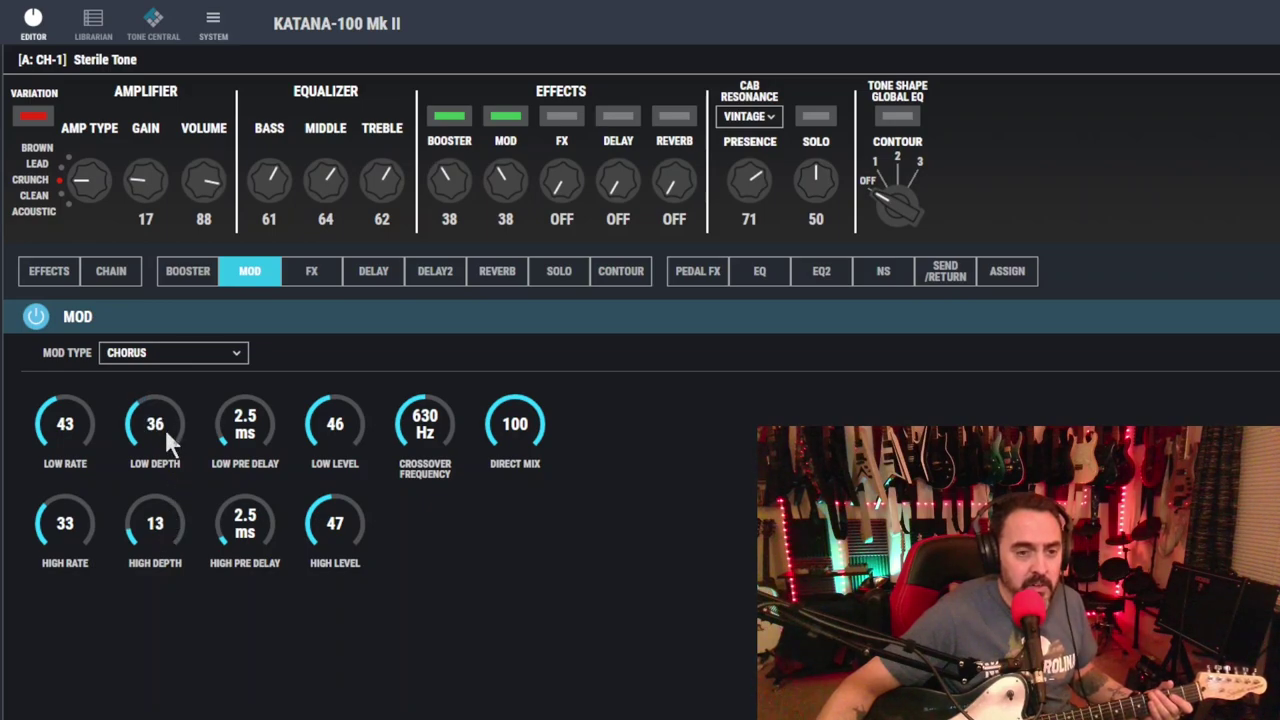
scroll(164, 430, down, 5)
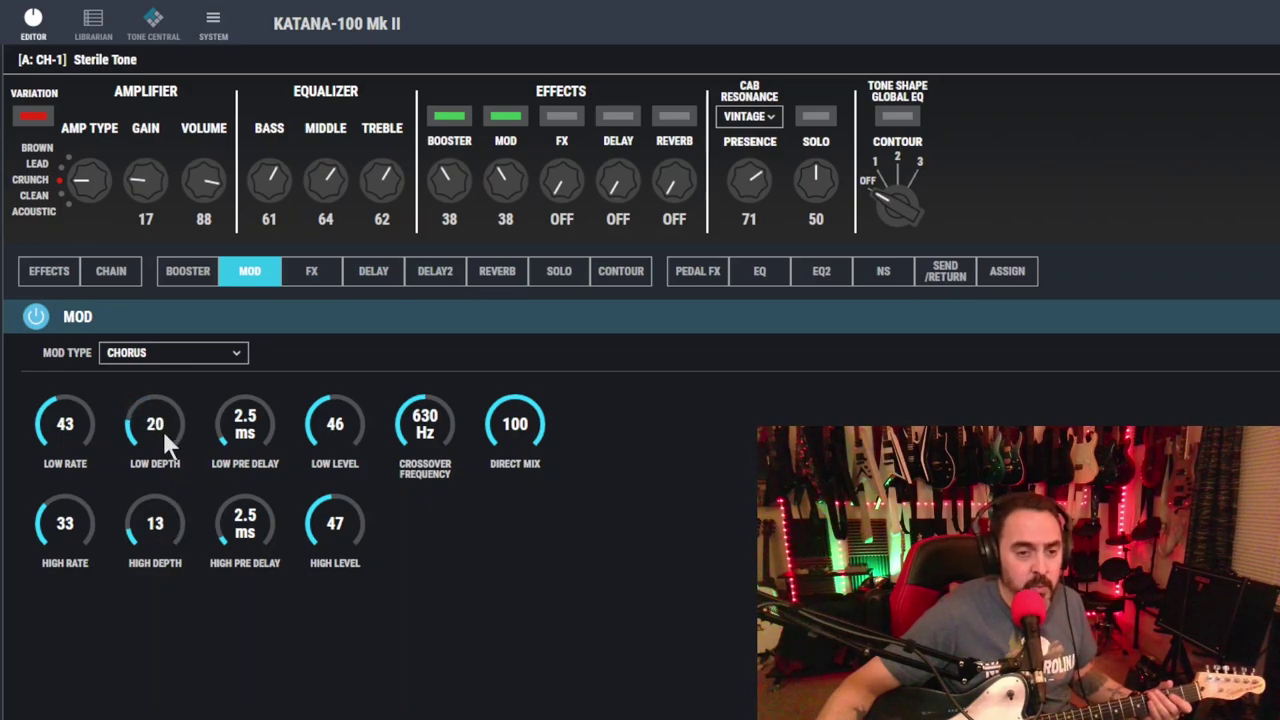
scroll(60, 432, down, 20)
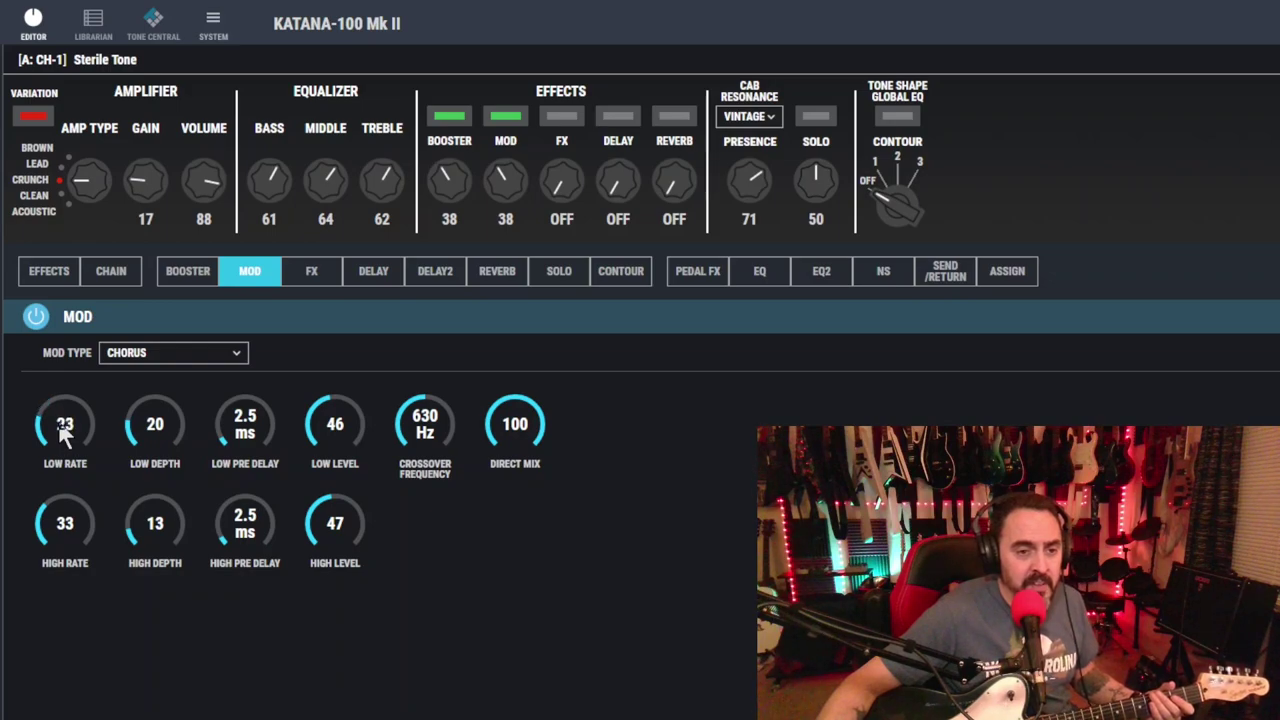
scroll(65, 430, up, 2)
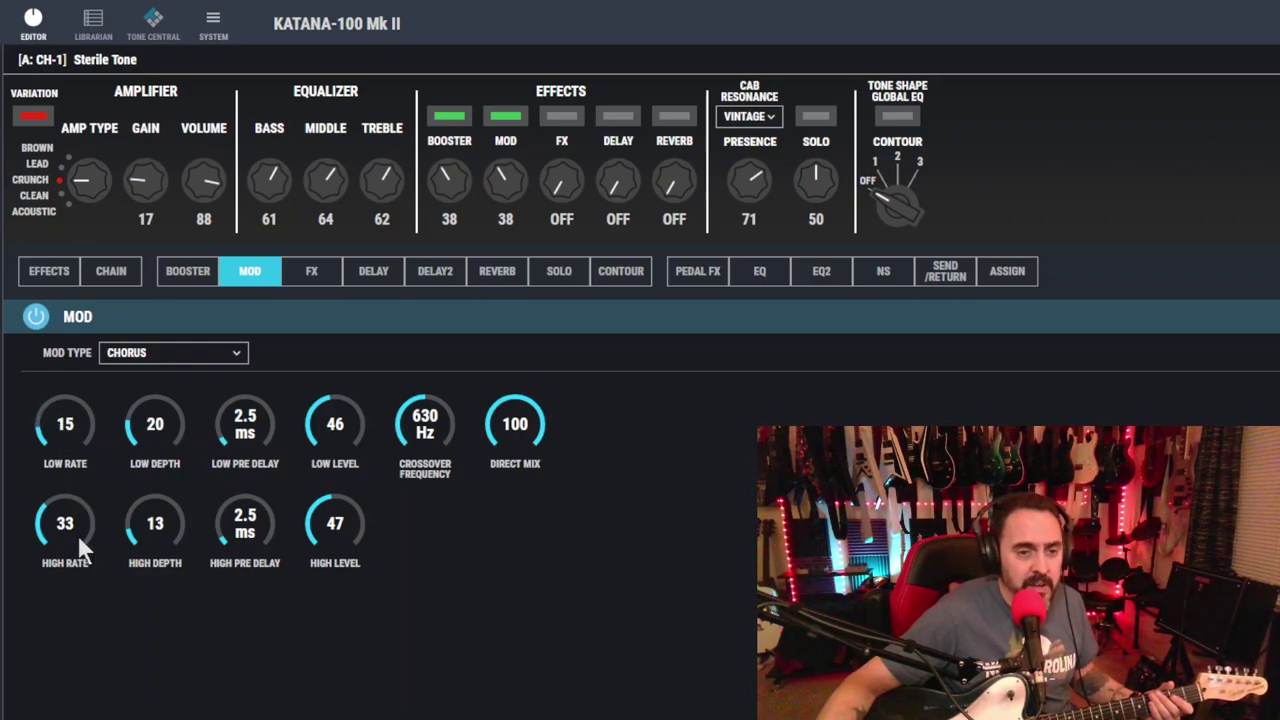
scroll(72, 530, down, 10)
scroll(76, 530, down, 4)
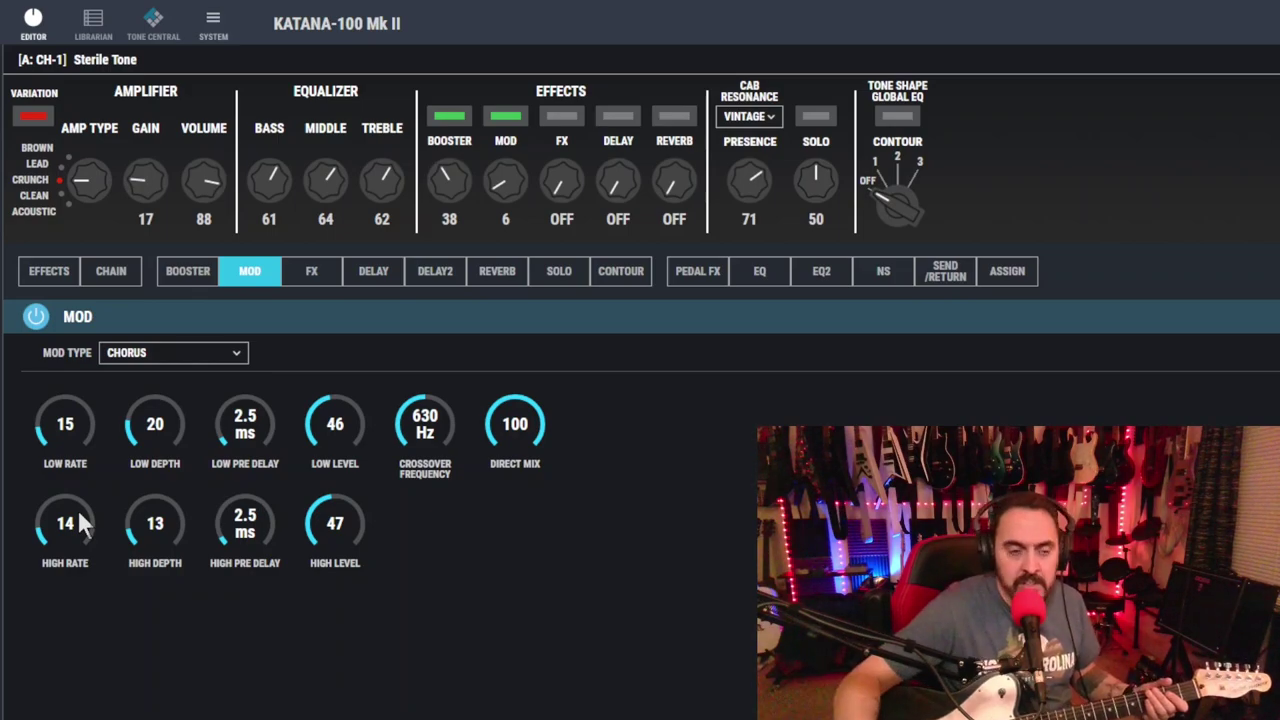
click(35, 318)
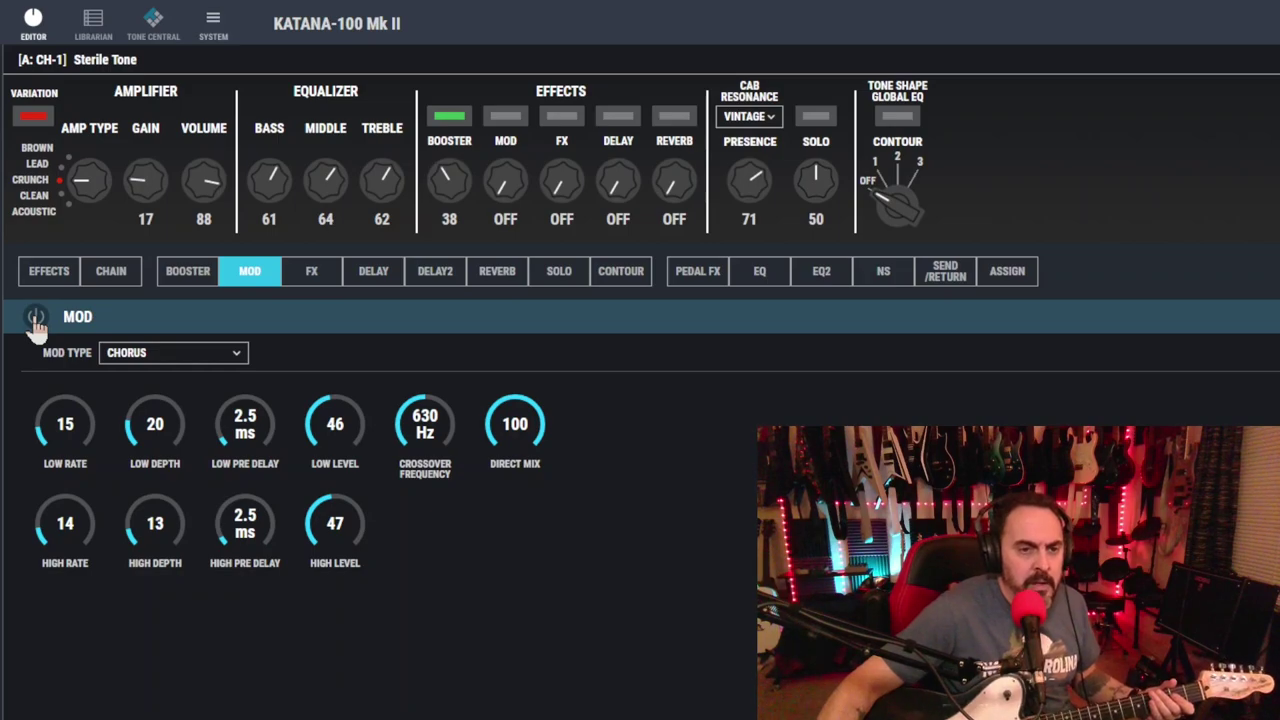
click(35, 318)
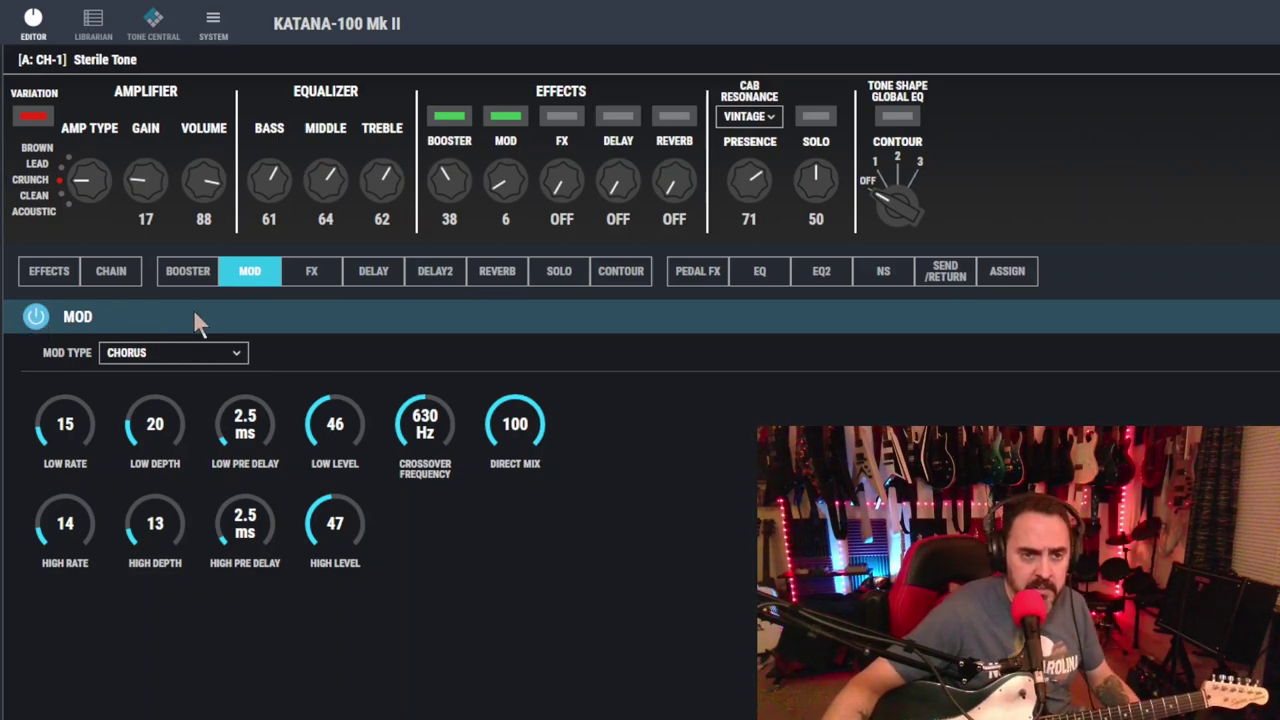
Make the FX block a Graphic EQ
click(308, 286)
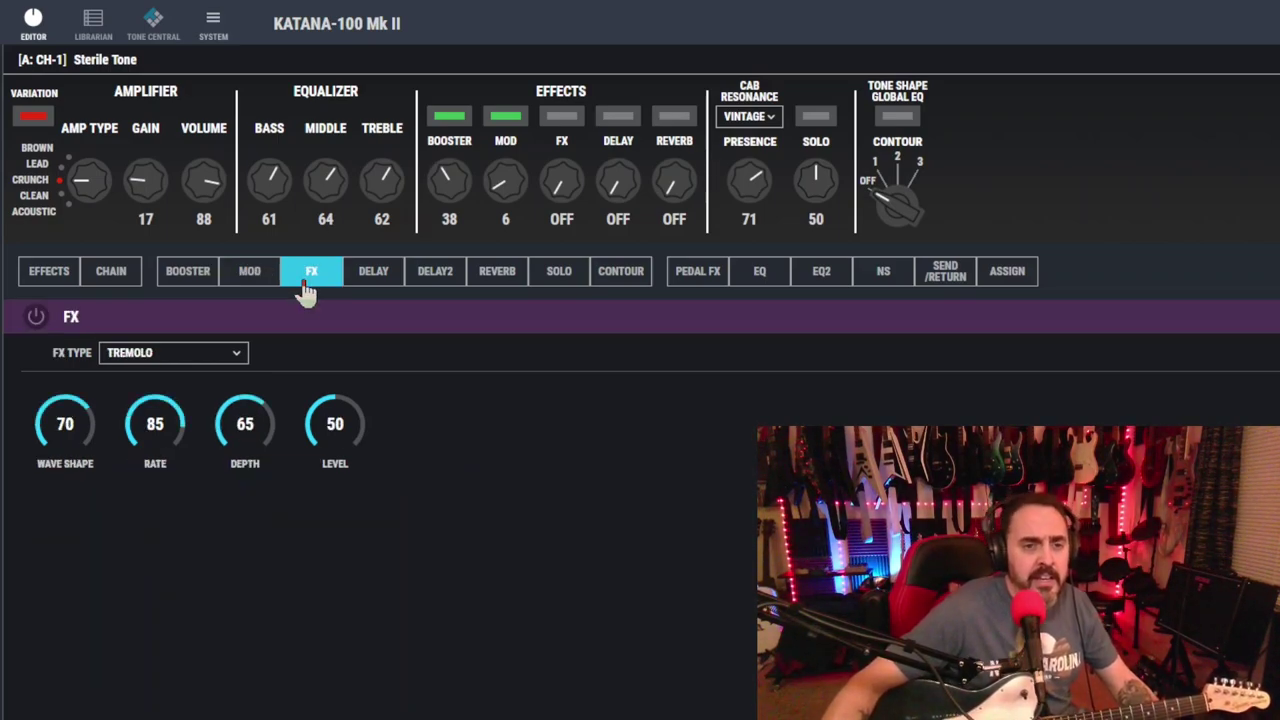
click(147, 360)
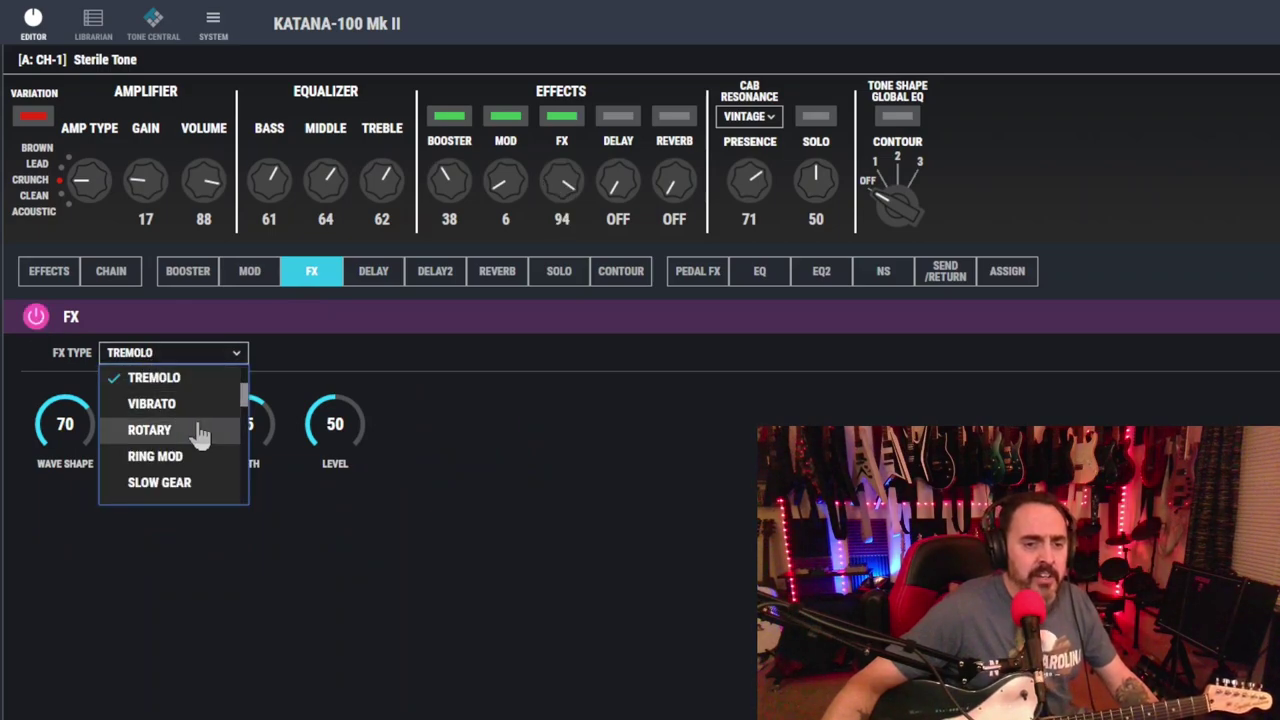
scroll(195, 430, down, 5)
click(192, 388)
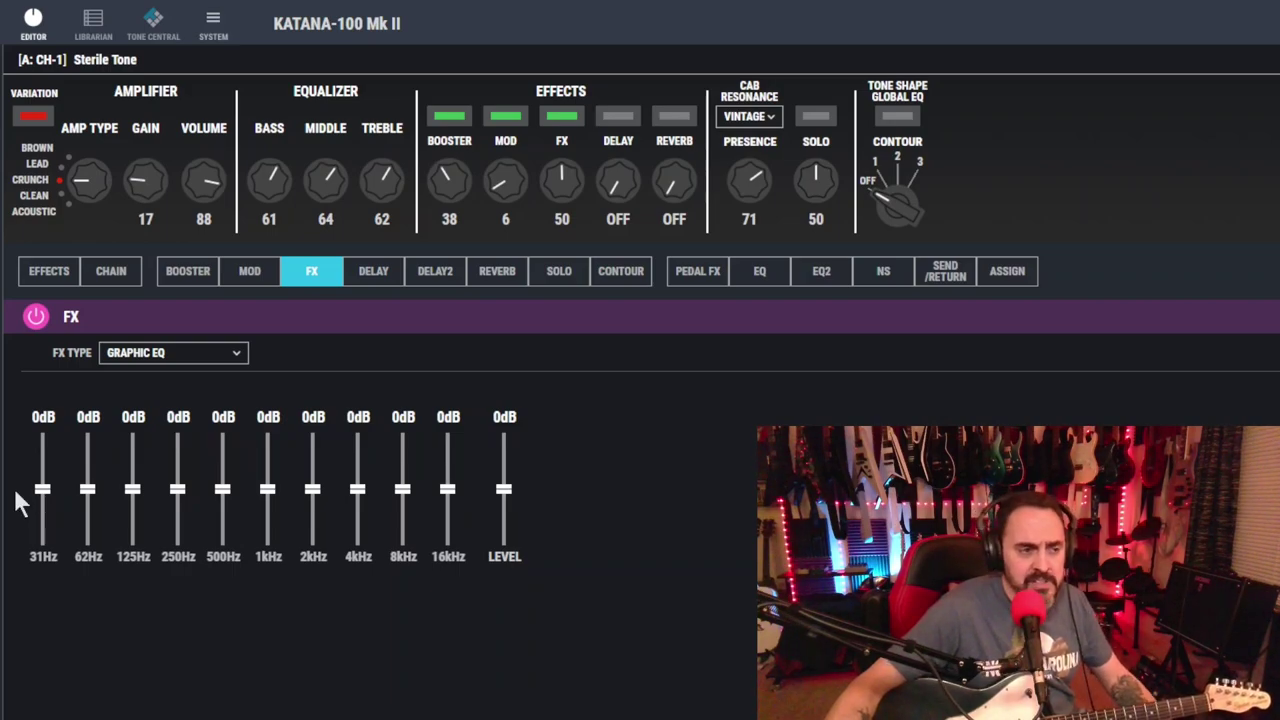
Cut the graphic EQ bands: 31Hz down, 2kHz to -2dB, 4kHz to -3dB
drag(47, 505, 224, 494)
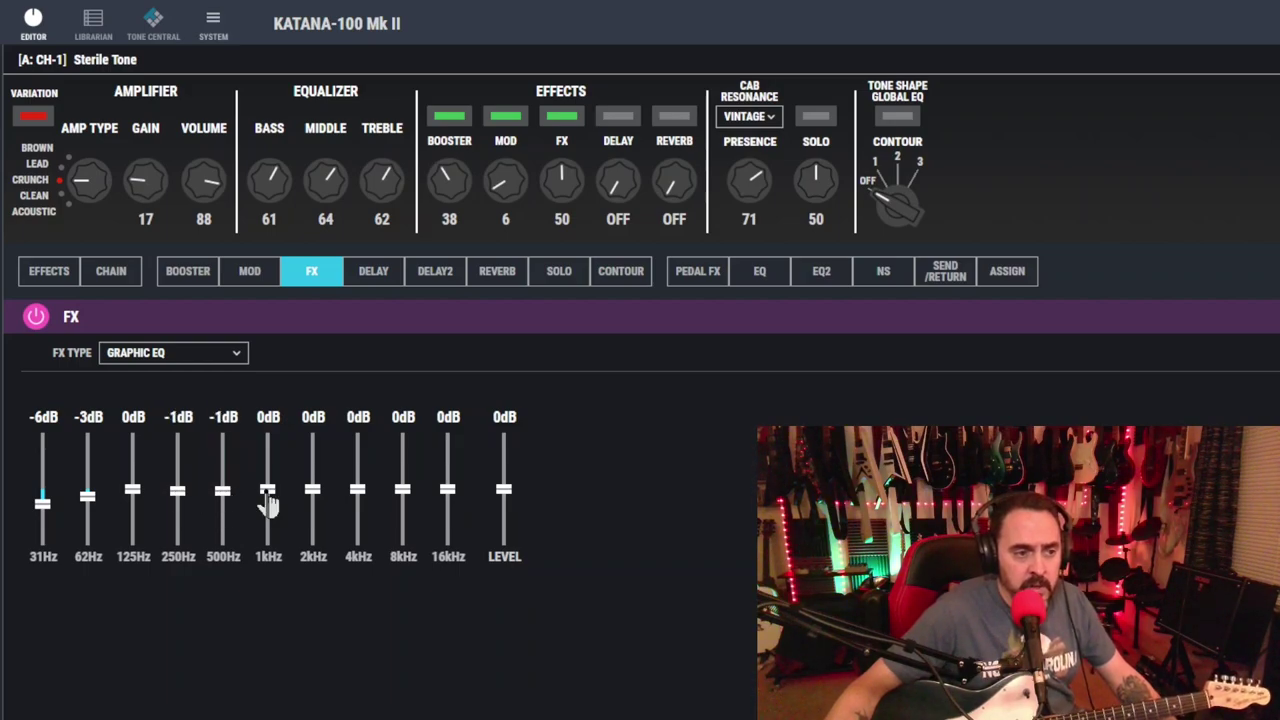
drag(314, 500, 316, 506)
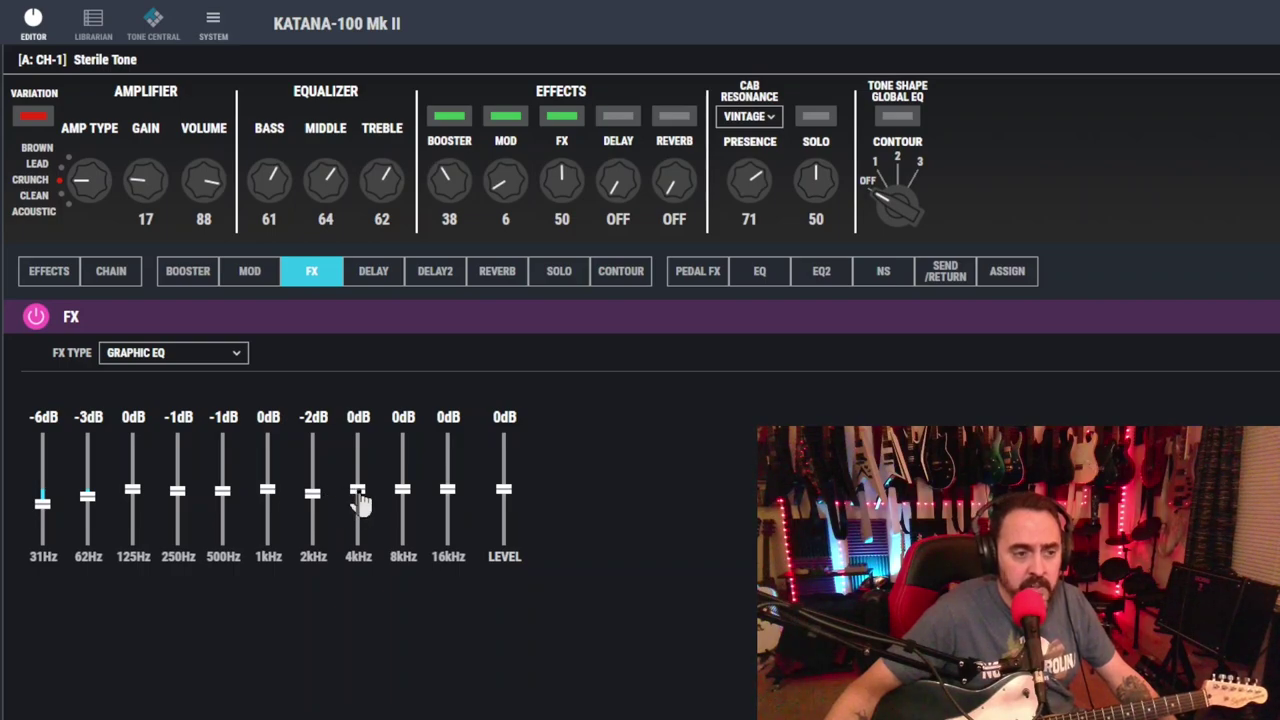
drag(358, 494, 449, 491)
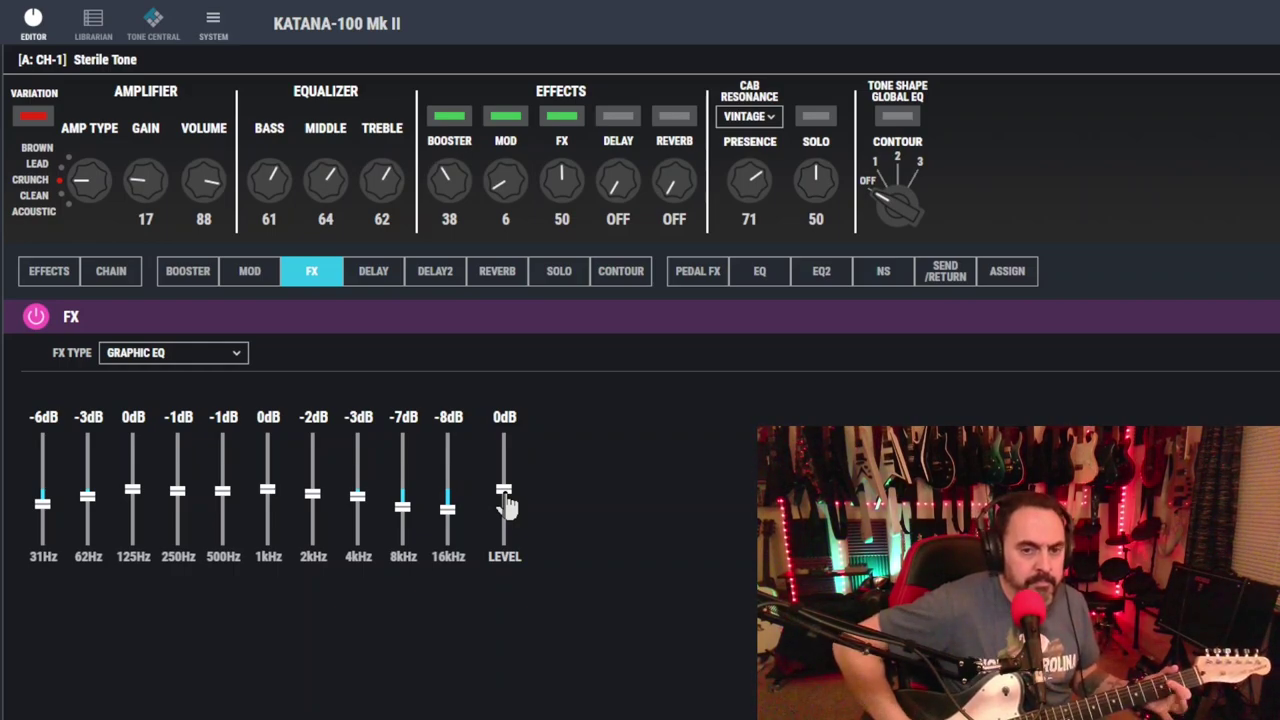
Bypass and re-enable the Graphic EQ to compare, then raise its level to +7dB
click(35, 317)
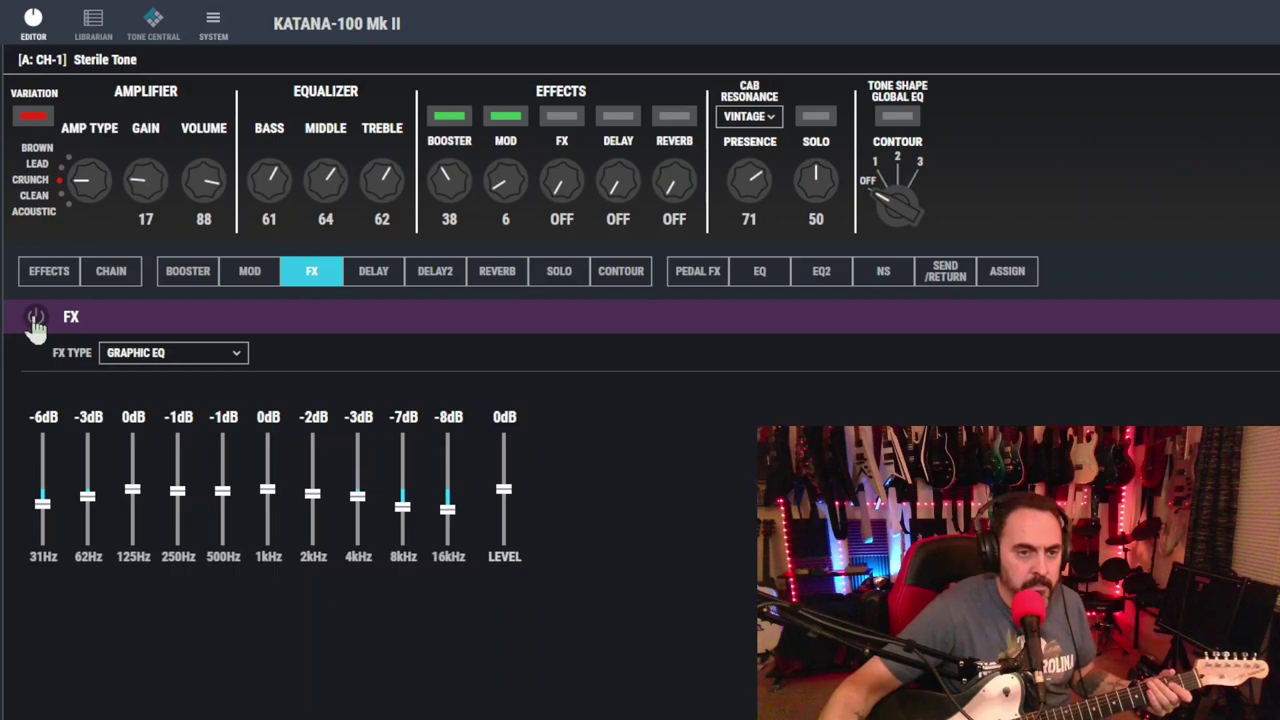
click(34, 320)
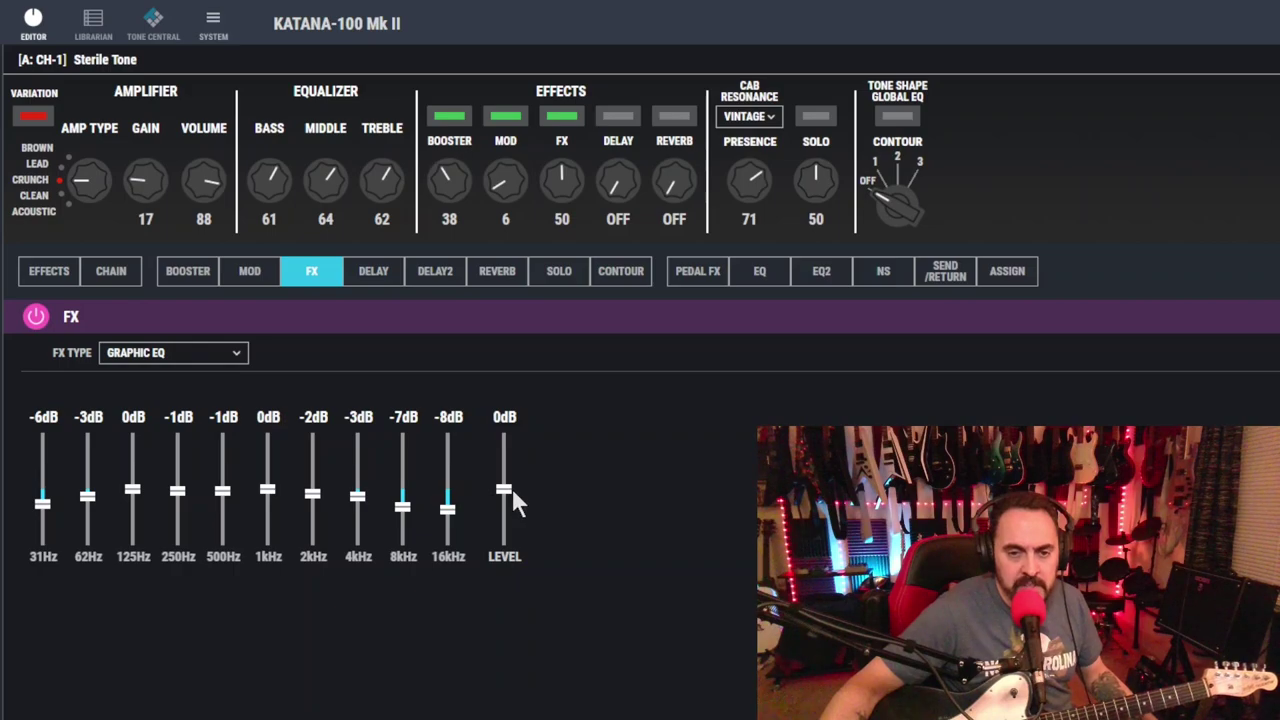
scroll(512, 492, up, 7)
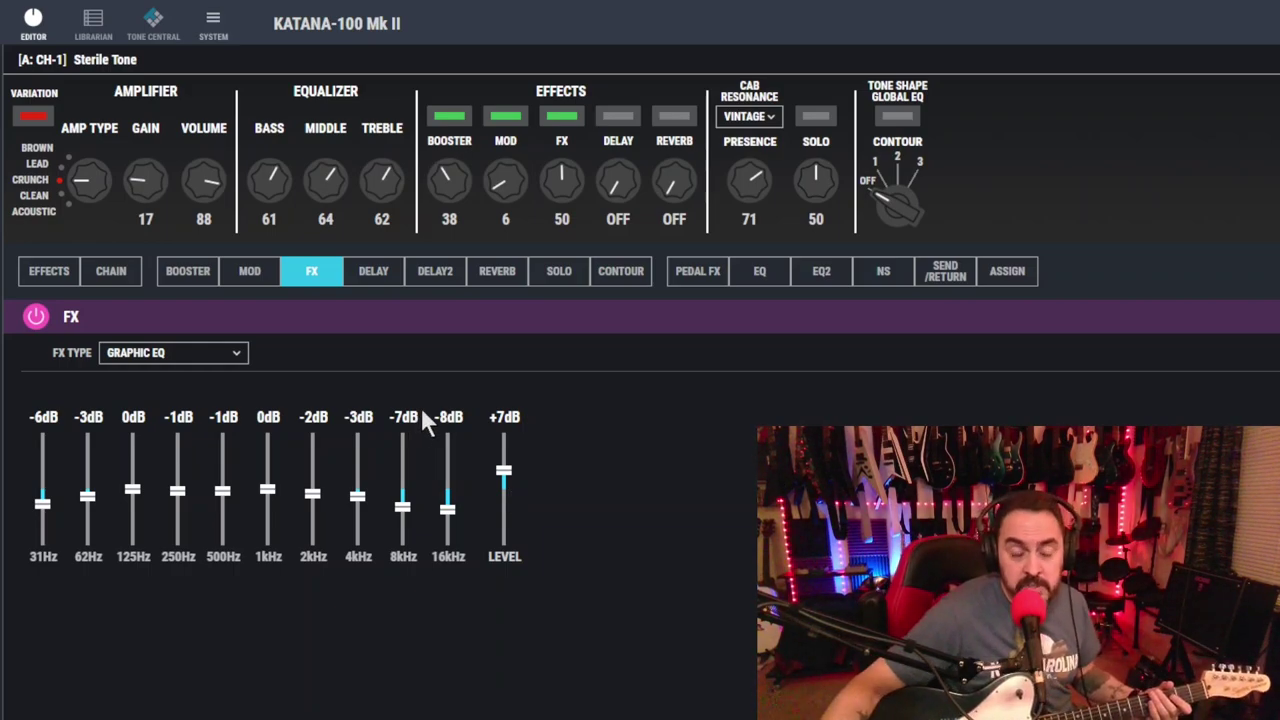
Set the reverb type to Room
click(494, 284)
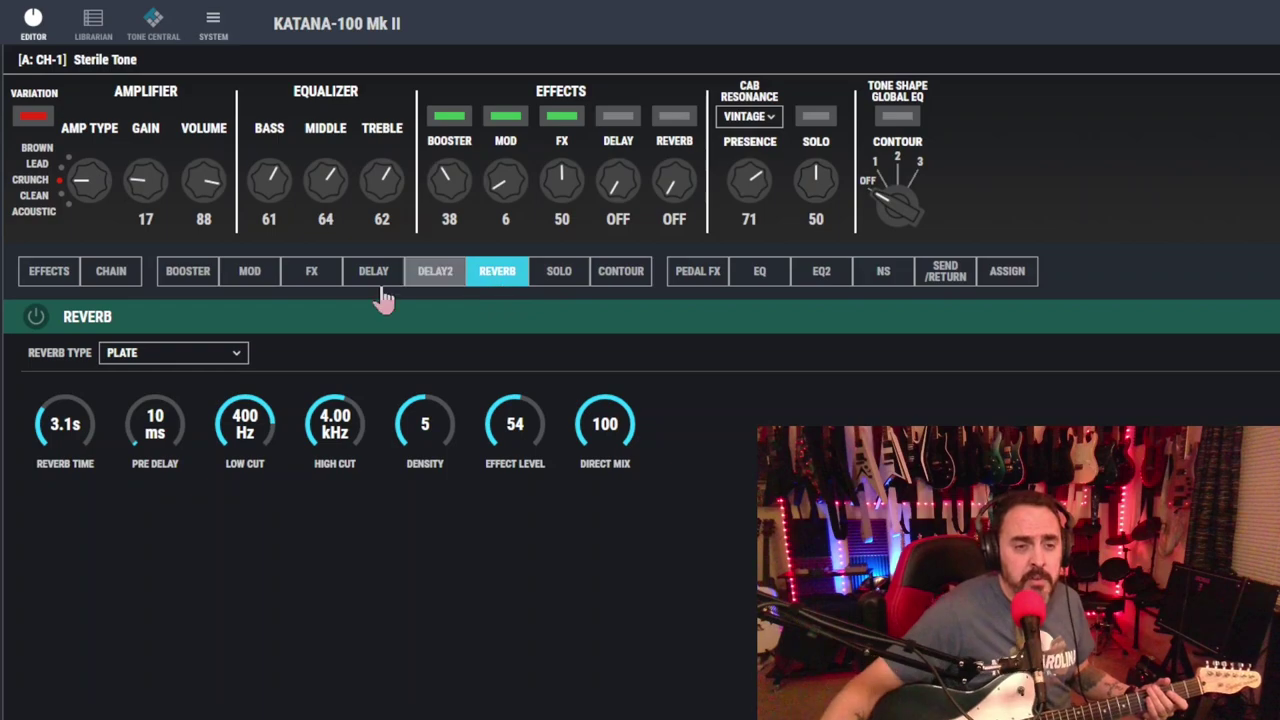
click(128, 352)
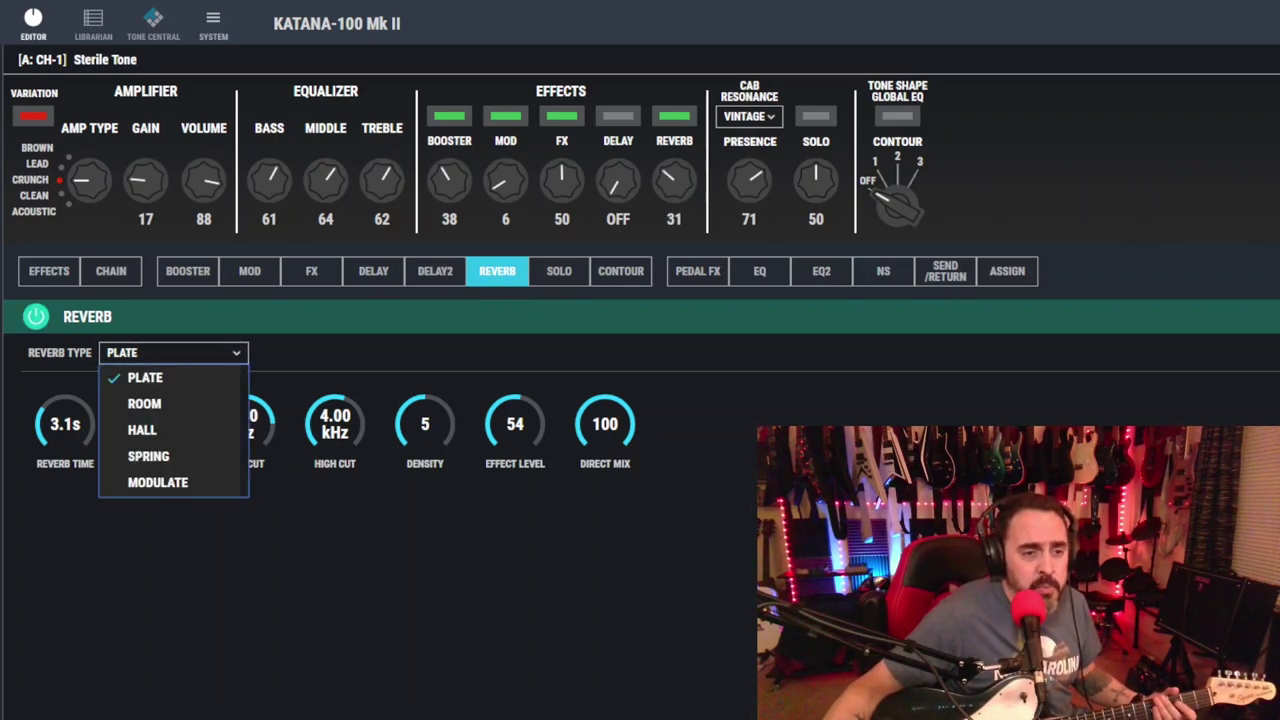
click(165, 405)
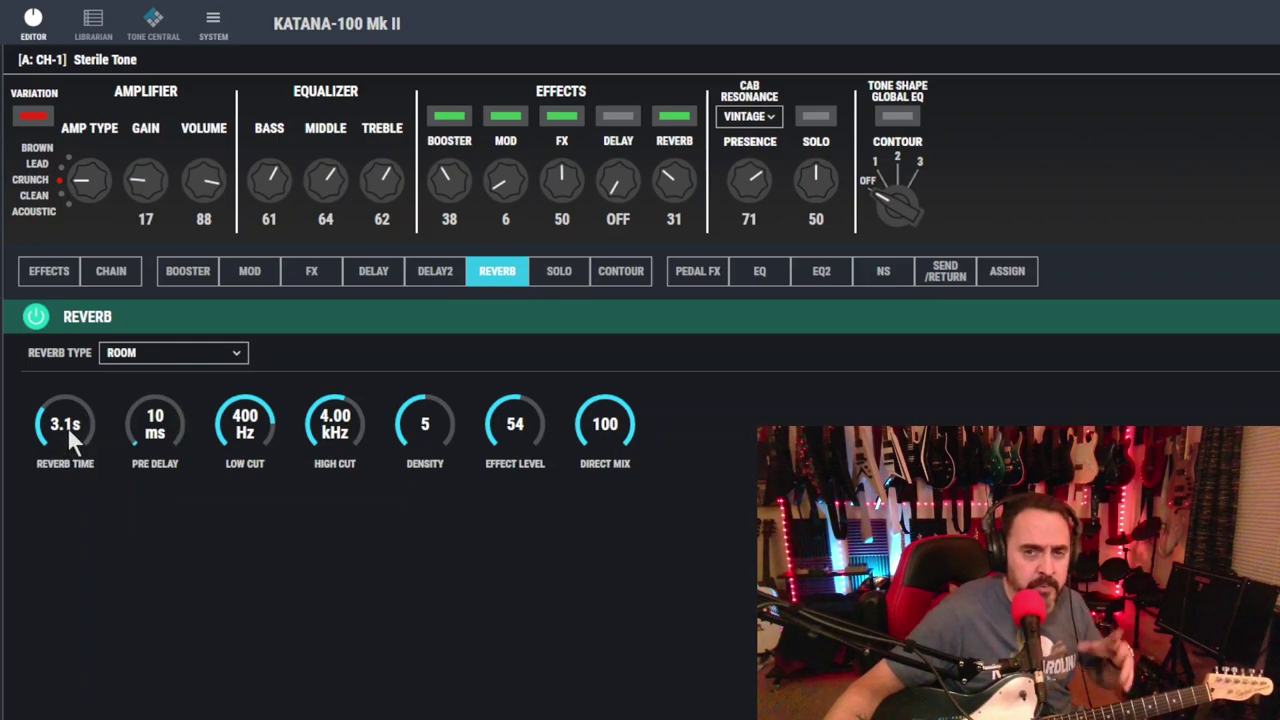
Set the Room reverb to 2.0s time, 6.30kHz high cut and effect level 30
scroll(67, 426, down, 8)
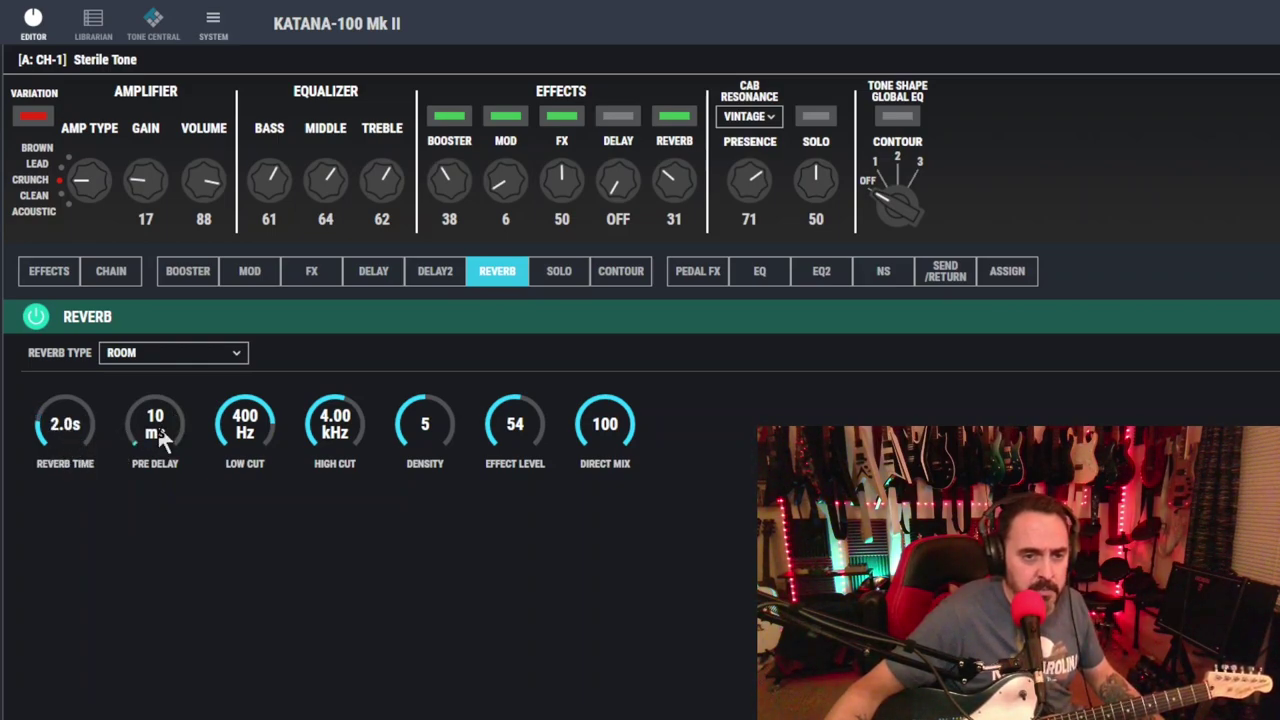
scroll(158, 435, down, 3)
scroll(158, 435, up, 3)
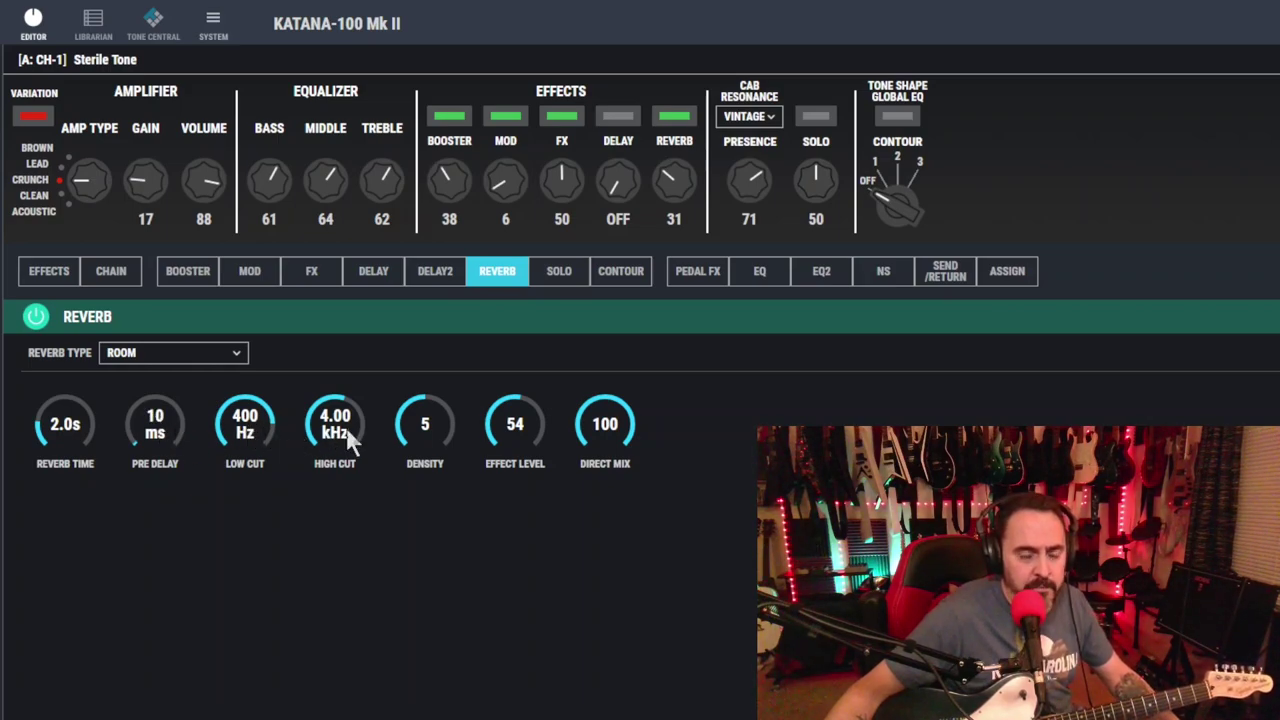
scroll(350, 440, up, 3)
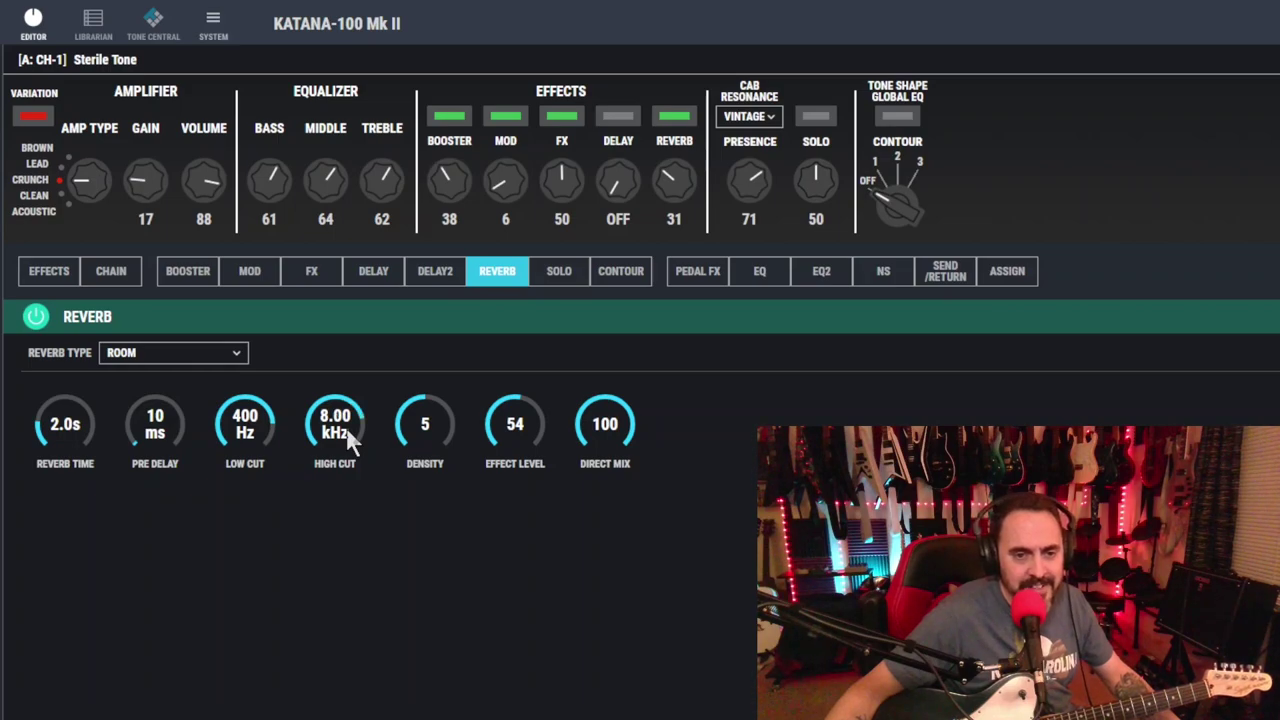
scroll(350, 440, down, 1)
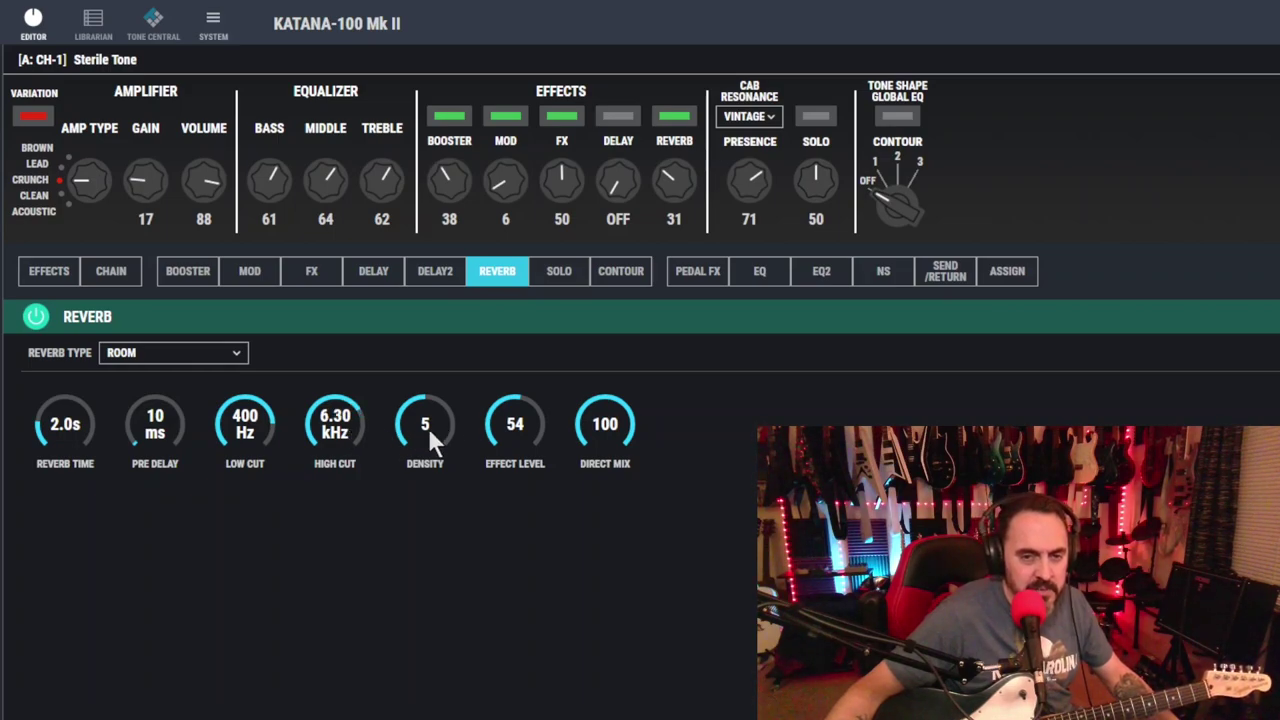
scroll(503, 423, down, 3)
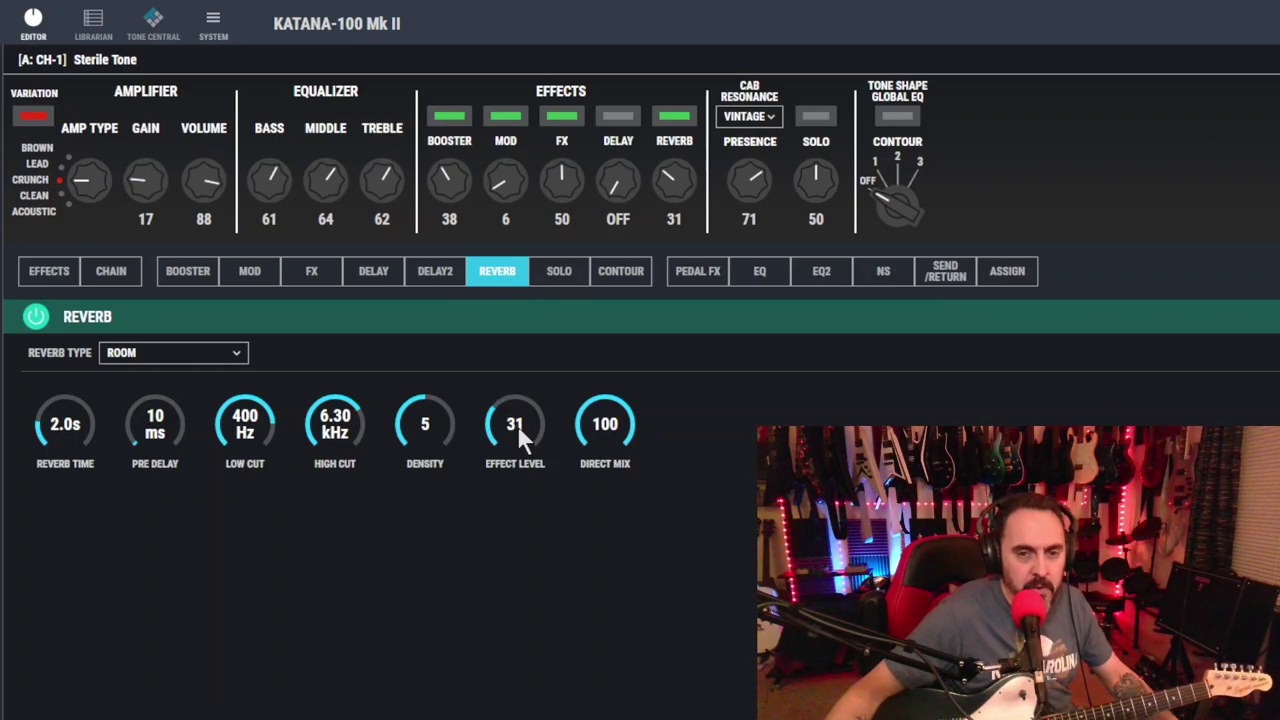
scroll(517, 425, down, 1)
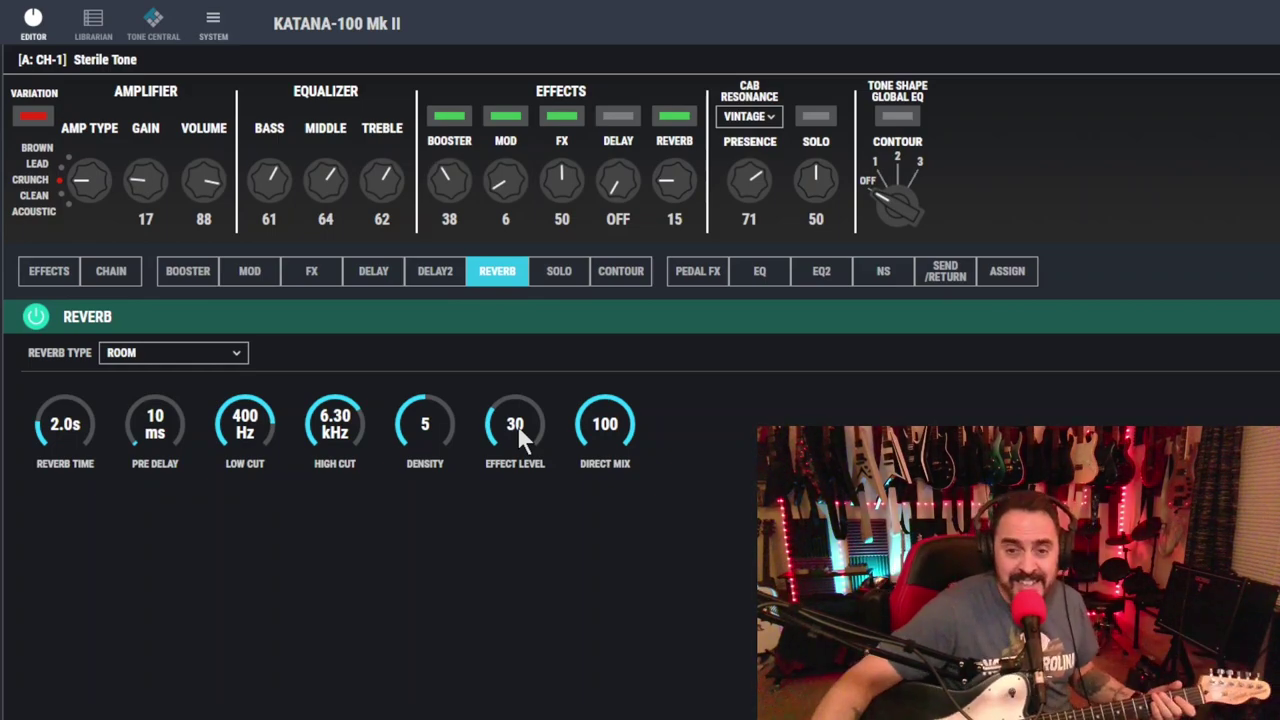
click(883, 280)
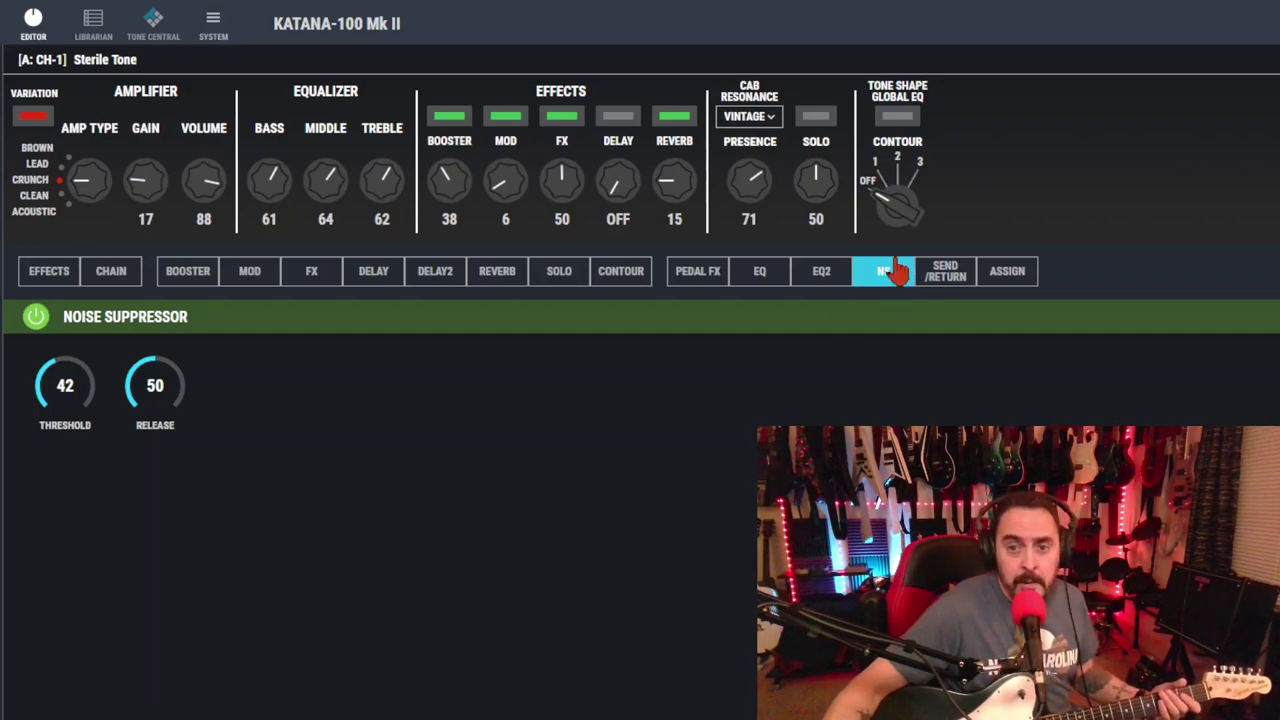
click(822, 286)
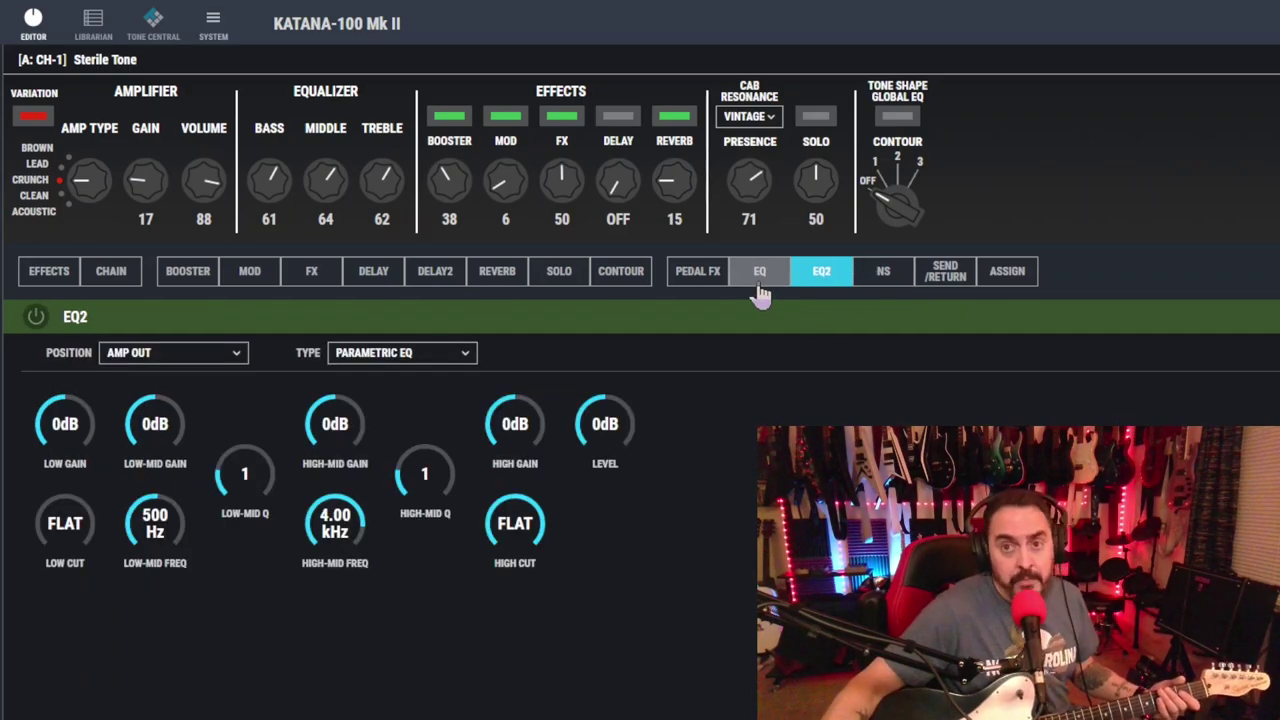
click(761, 289)
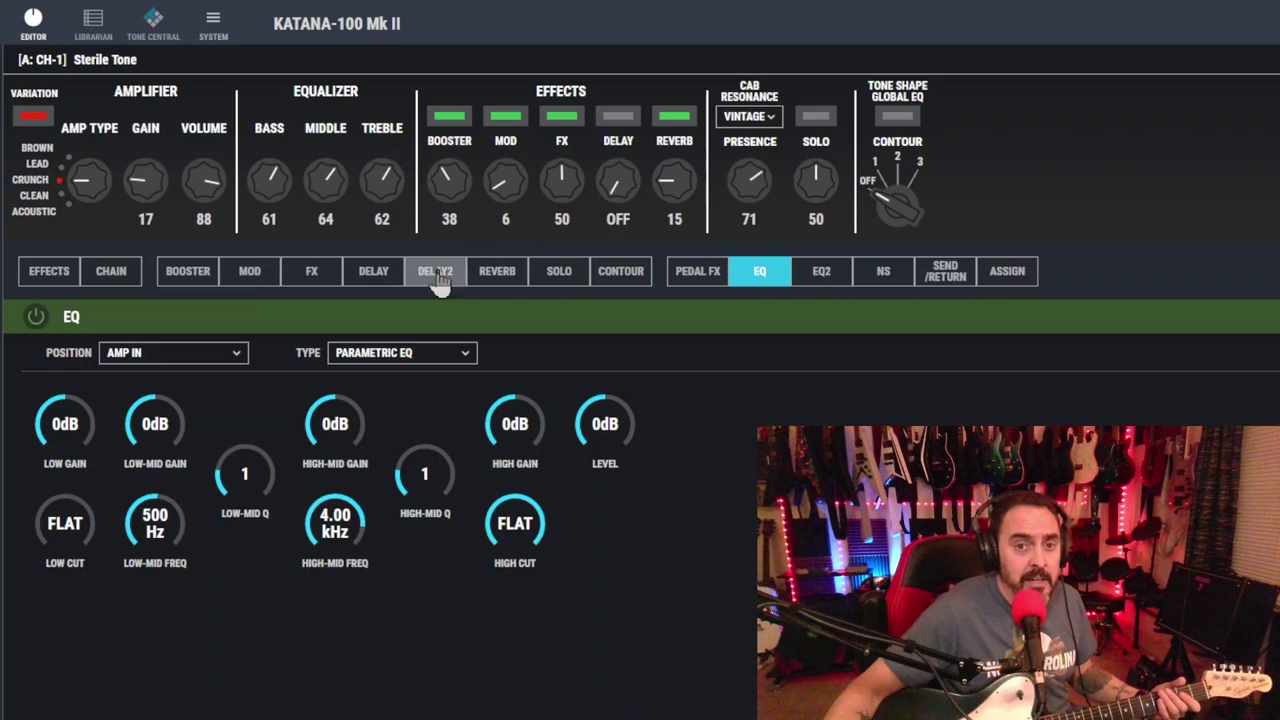
click(277, 282)
click(310, 280)
click(500, 280)
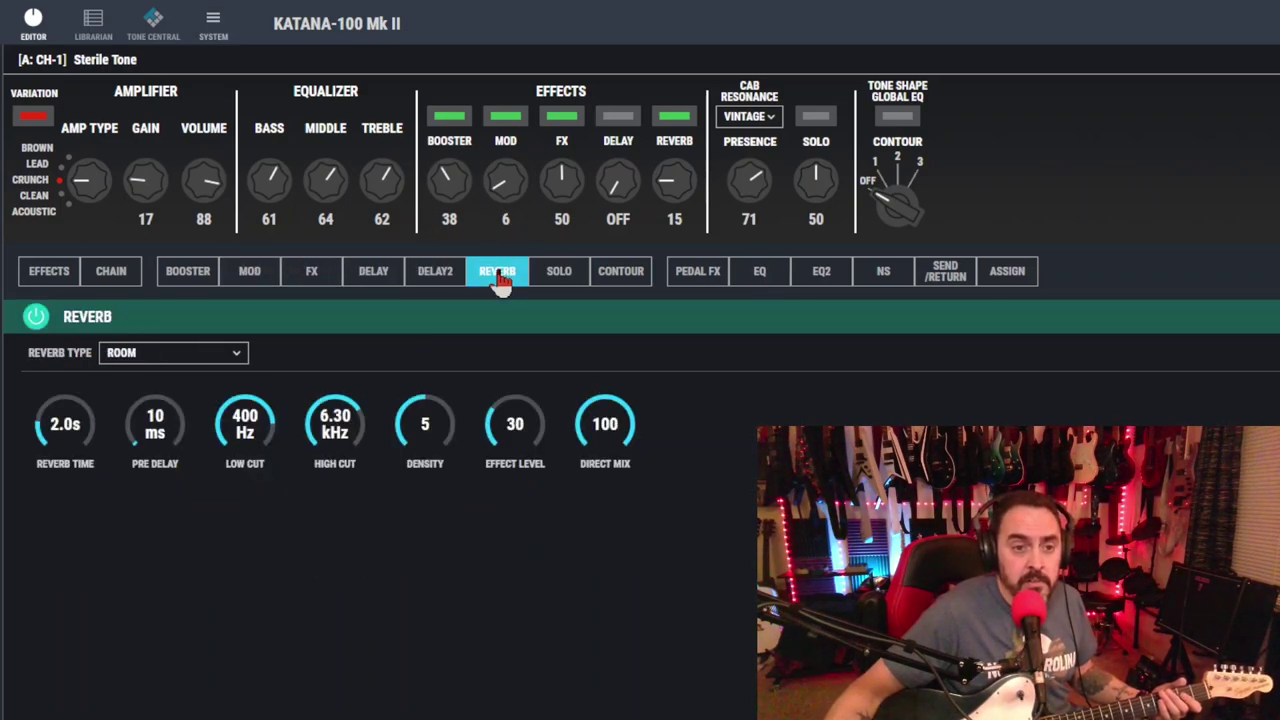